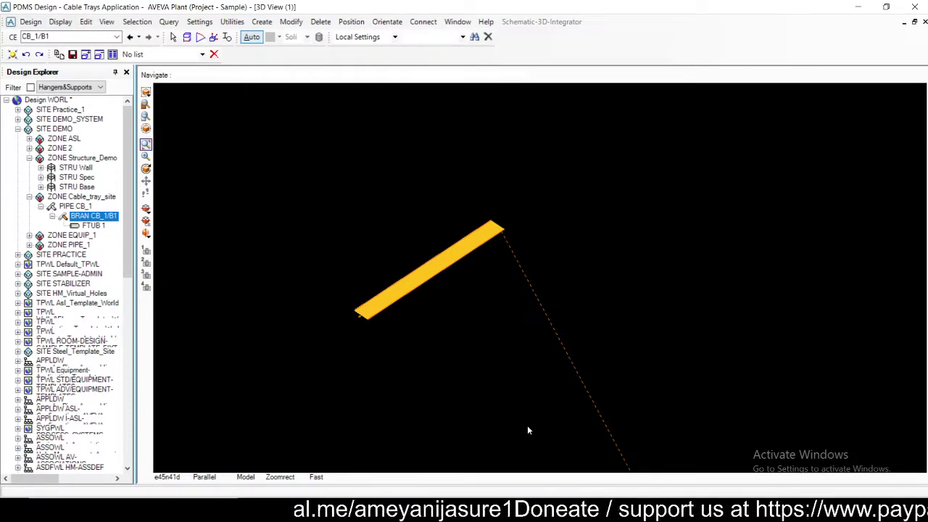
Zoom onto the tray end and select fixed tray FTUB 1 as the current element
left_click_drag(469, 191, 548, 268)
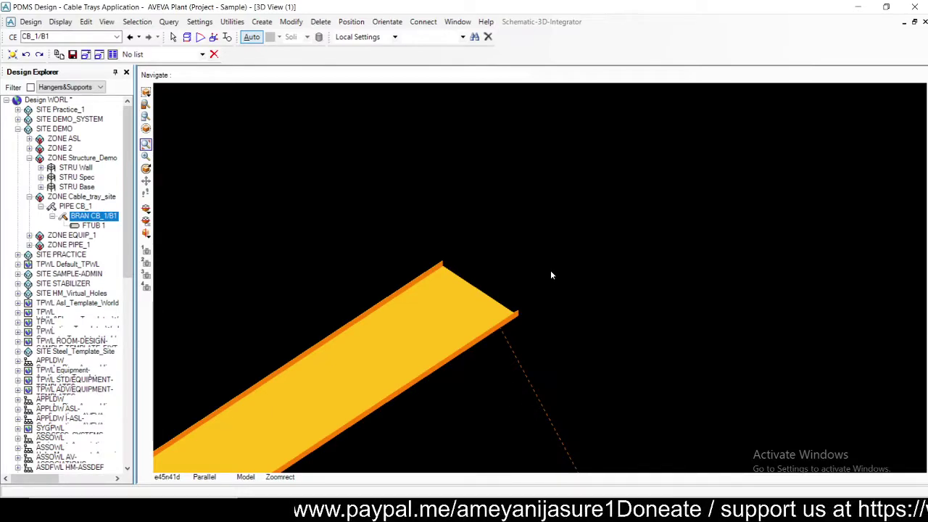
scroll(550, 275, "down", 5)
left_click(552, 329)
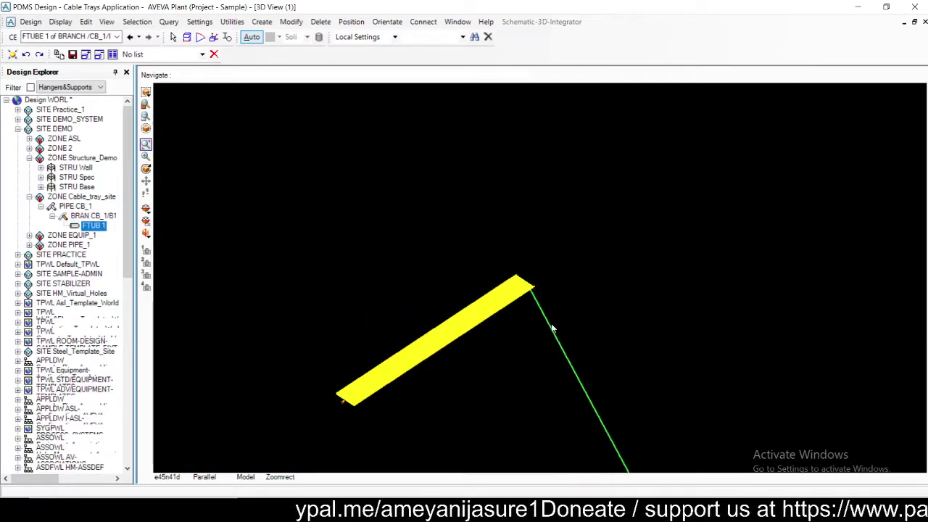
Build forwards from FTUB 1 with a 90.00 flat 90-degree bend, BEND 1
left_click(262, 21)
left_click(279, 125)
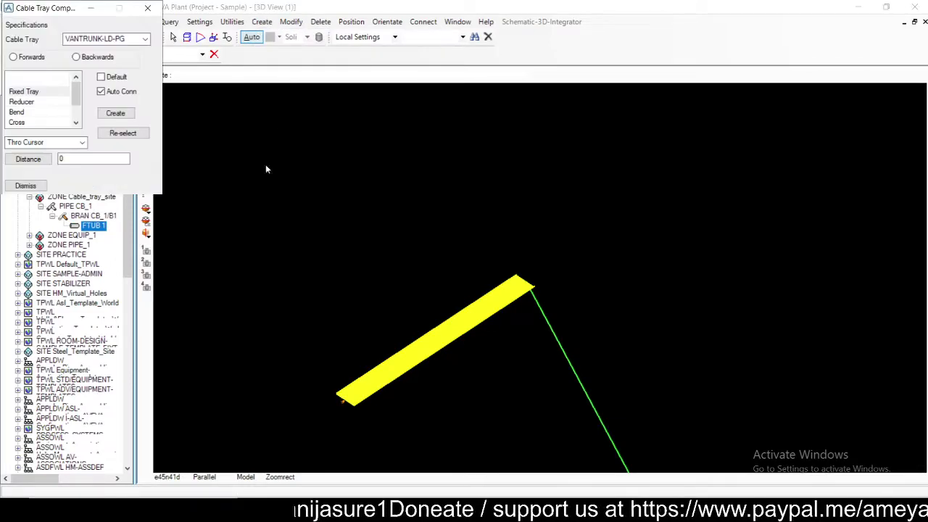
left_click_drag(75, 8, 775, 126)
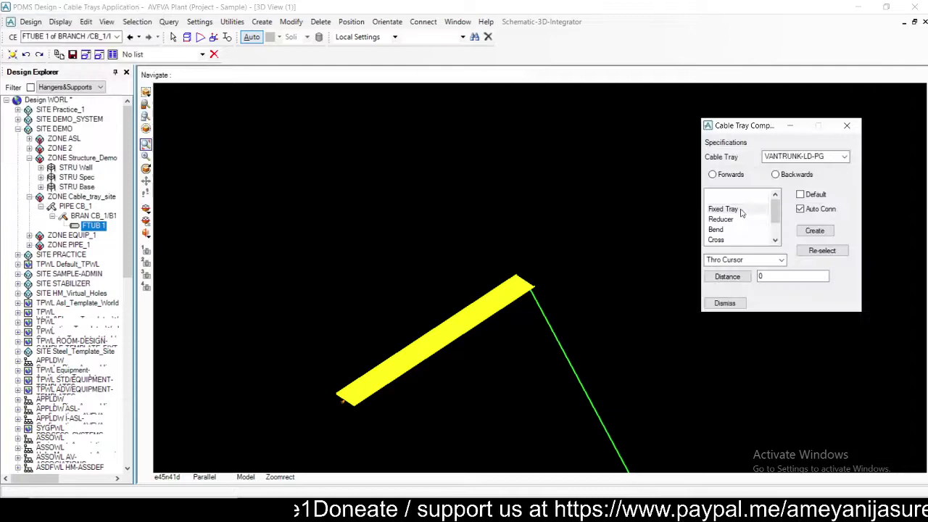
left_click(712, 174)
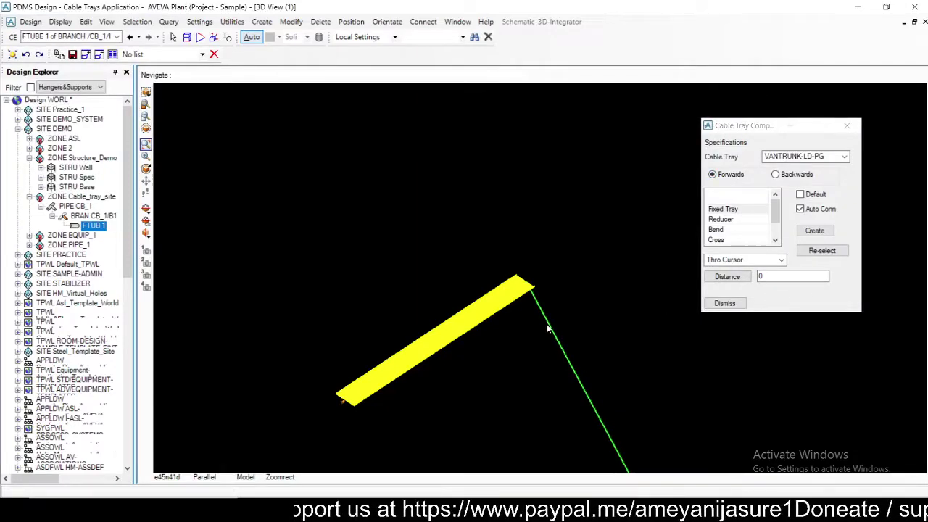
left_click(716, 229)
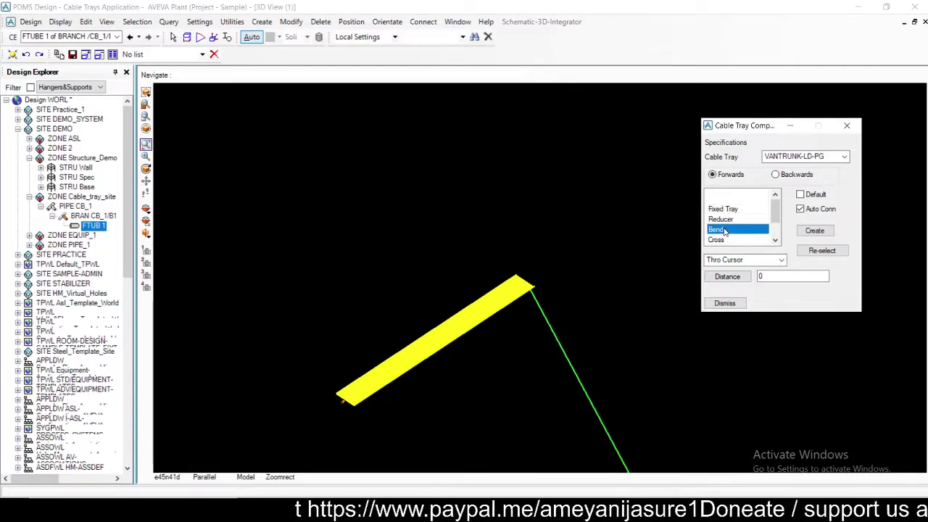
left_click(813, 231)
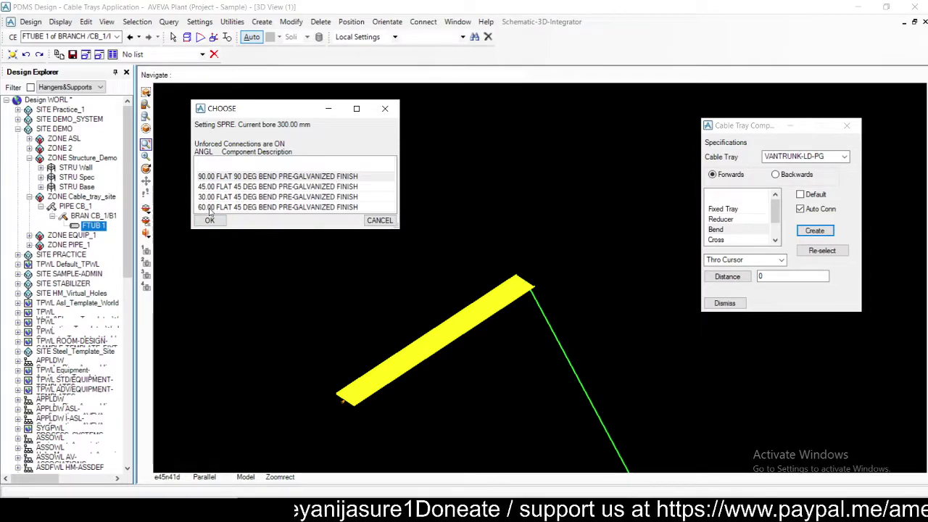
left_click(253, 177)
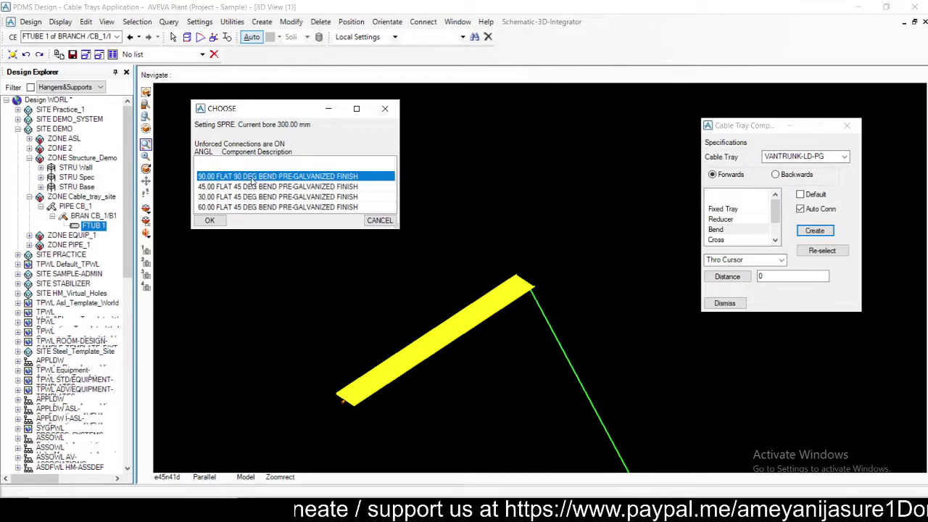
left_click(209, 220)
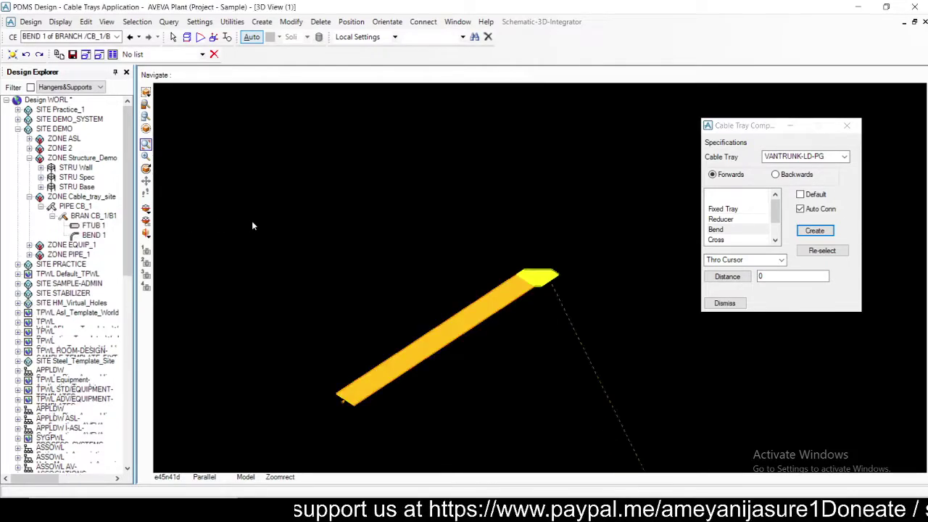
left_click_drag(494, 223, 591, 313)
scroll(563, 313, "down", 2)
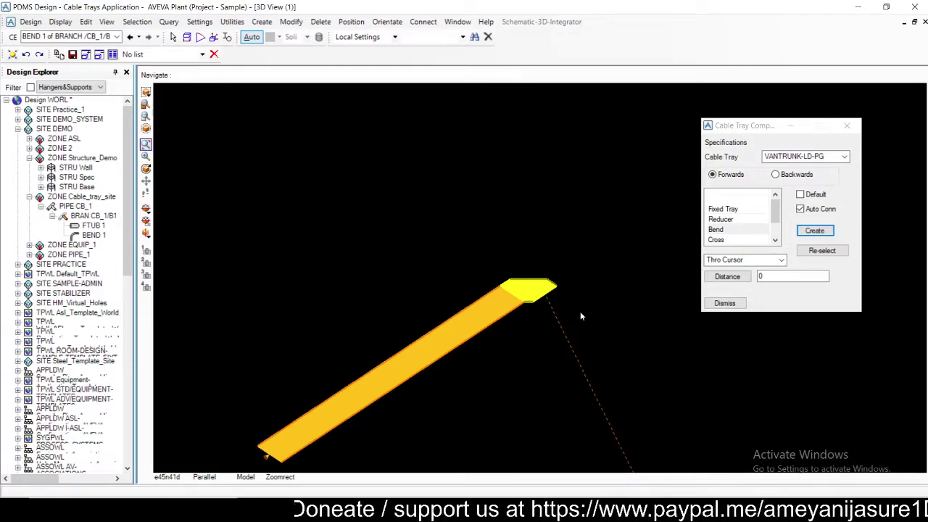
left_click_drag(499, 240, 537, 283)
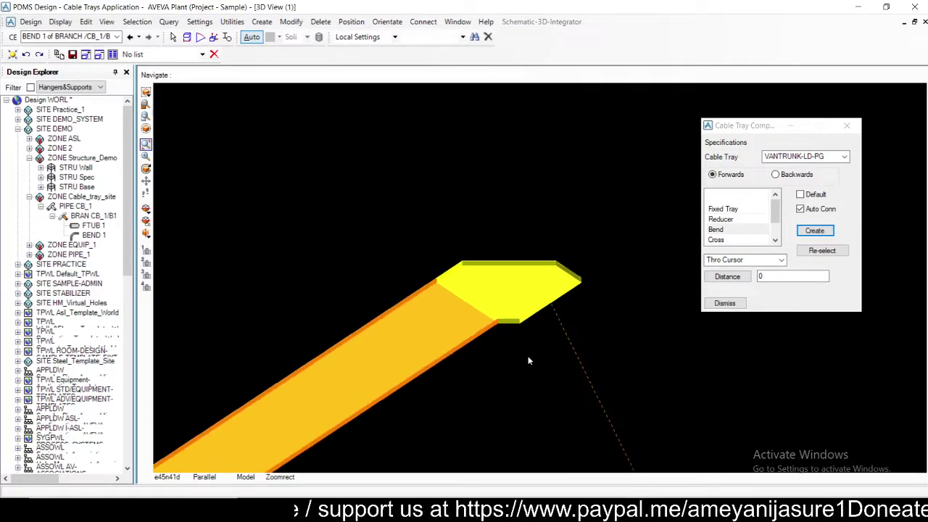
scroll(526, 358, "down", 3)
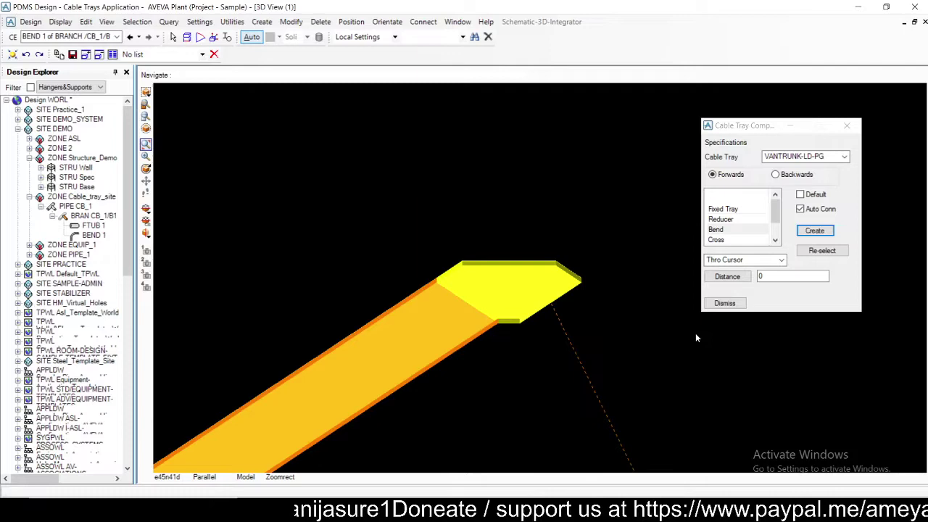
Select BEND 1 and change its exit direction, then recheck the Orientate Component options
left_click(528, 277)
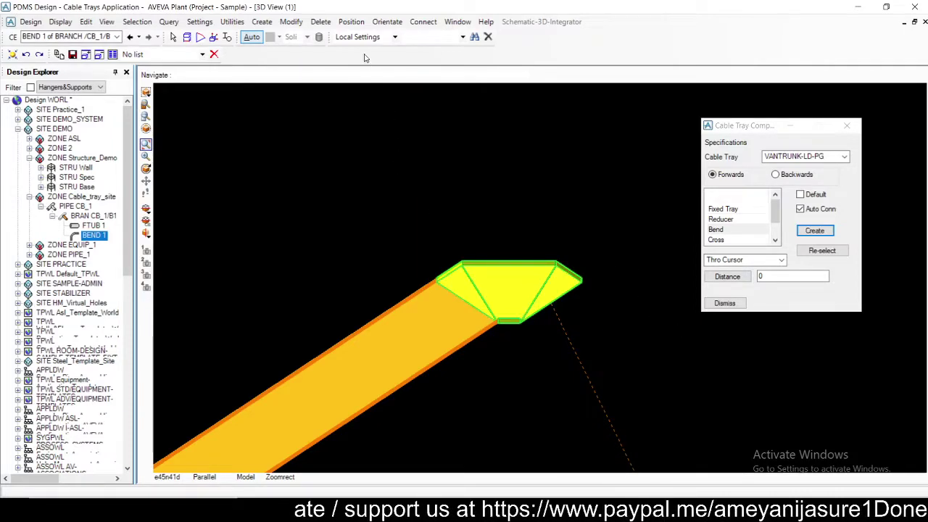
left_click(386, 23)
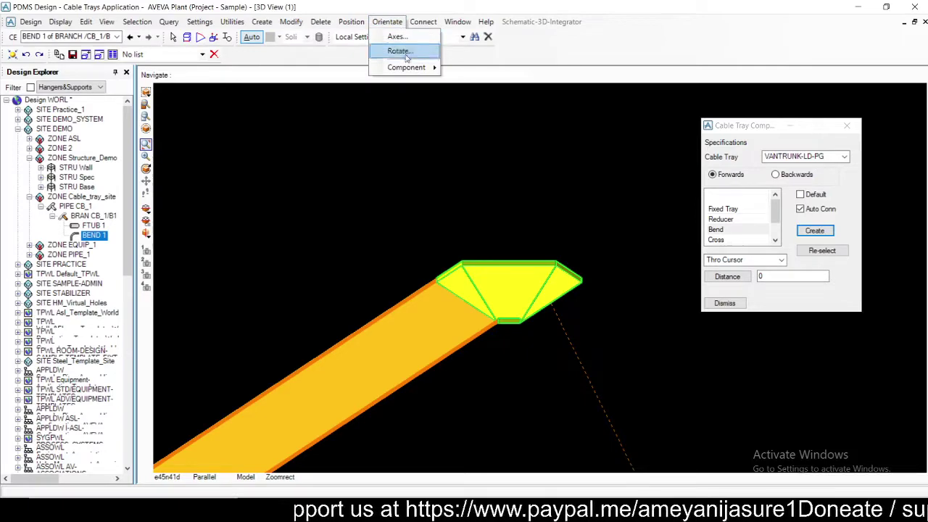
mouse_move(406, 70)
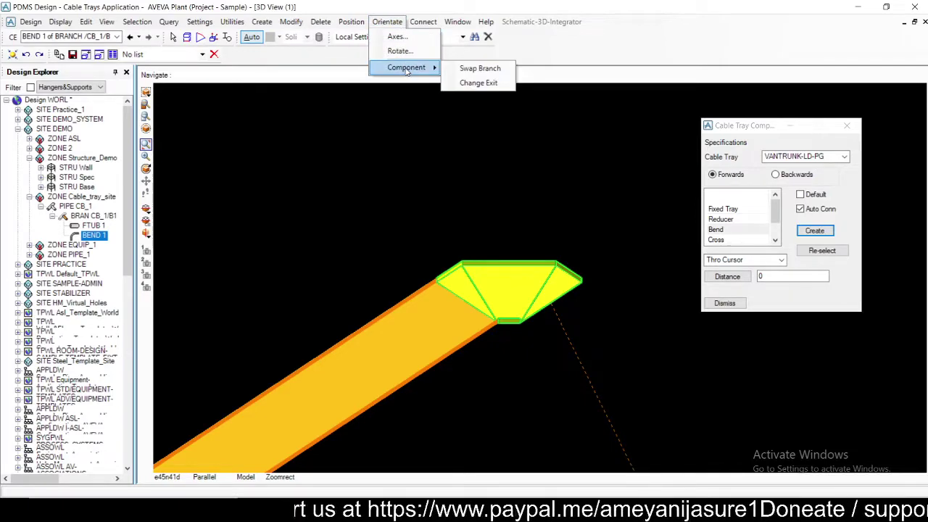
left_click(478, 82)
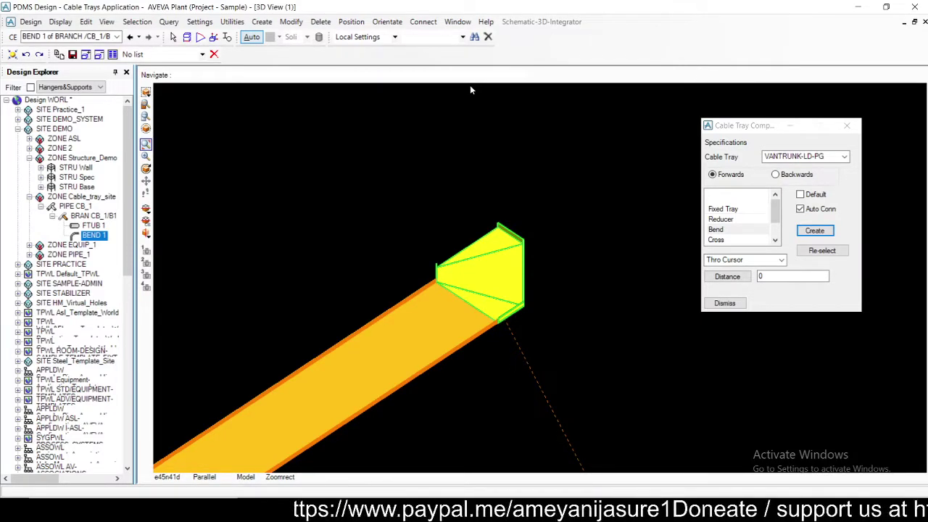
left_click(423, 23)
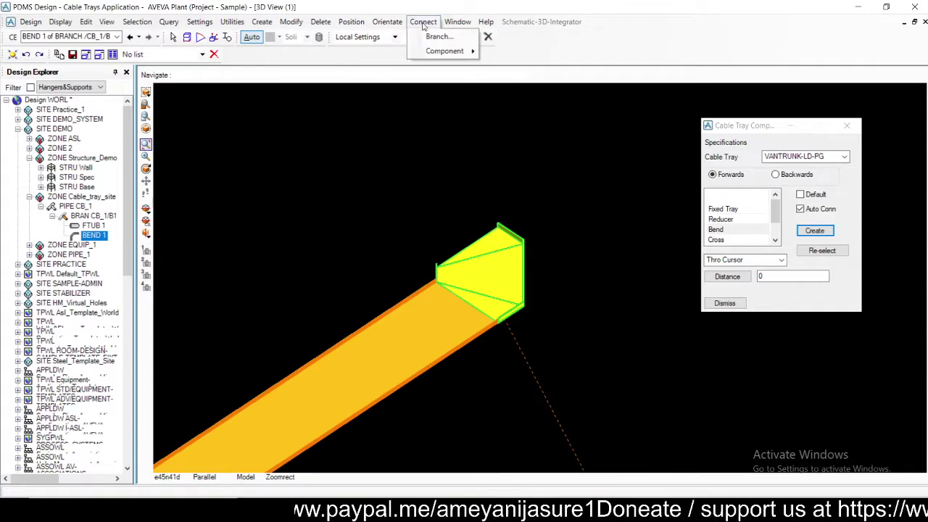
mouse_move(390, 23)
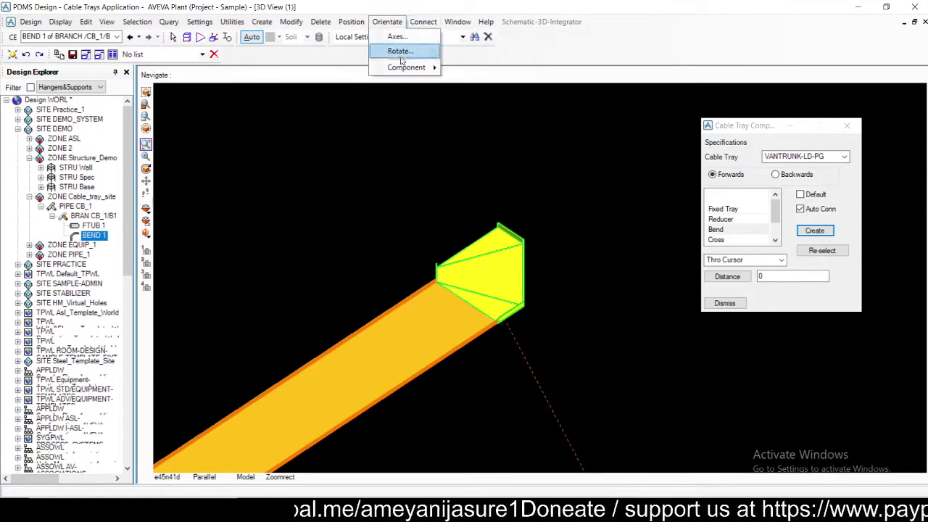
mouse_move(406, 70)
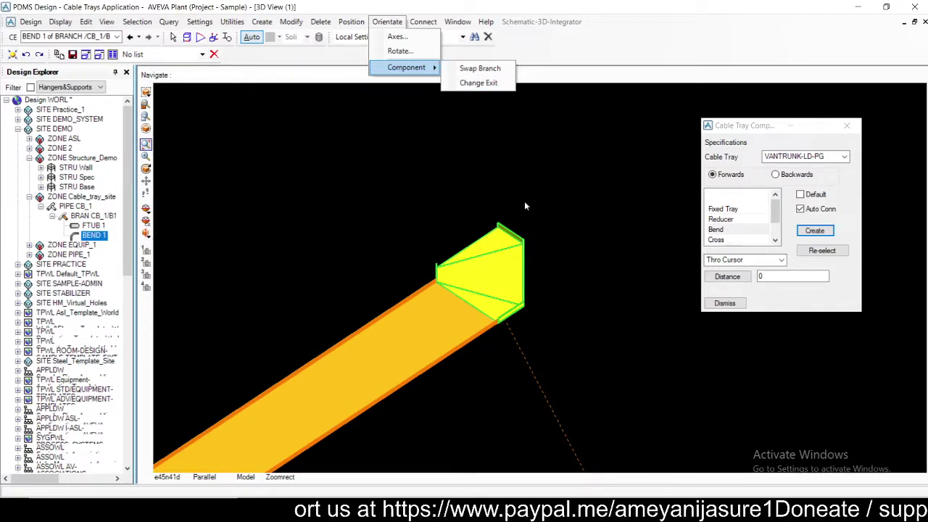
Add fixed tray FTUB 2 after BEND 1 and zoom in on it
left_click(545, 231)
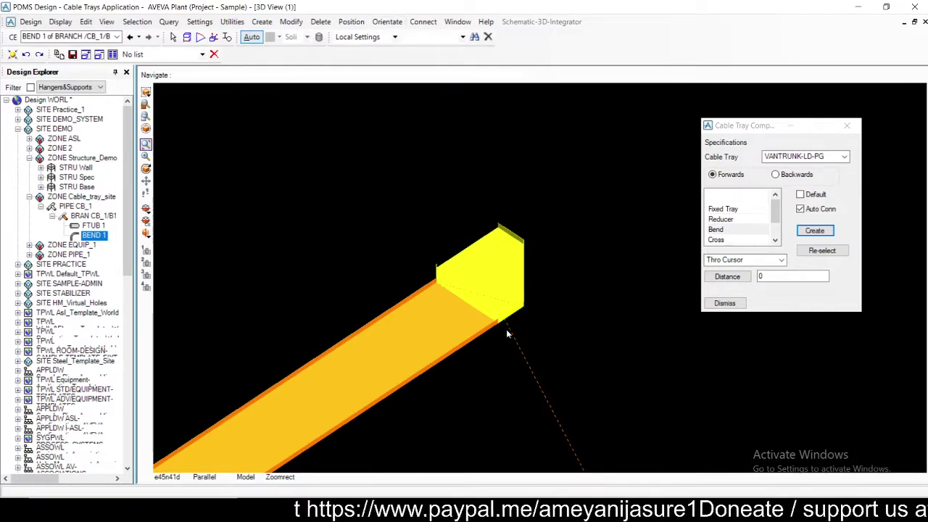
left_click(722, 208)
left_click(814, 230)
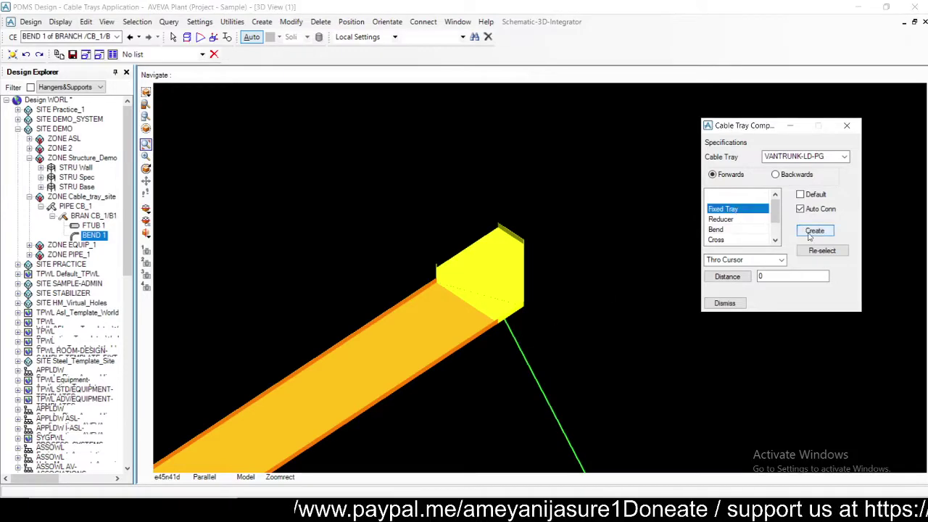
left_click(226, 177)
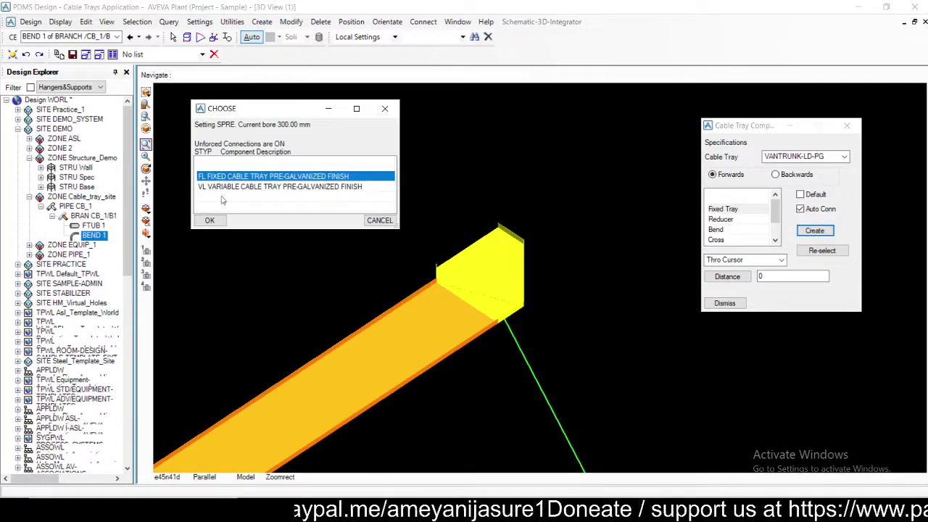
left_click(210, 220)
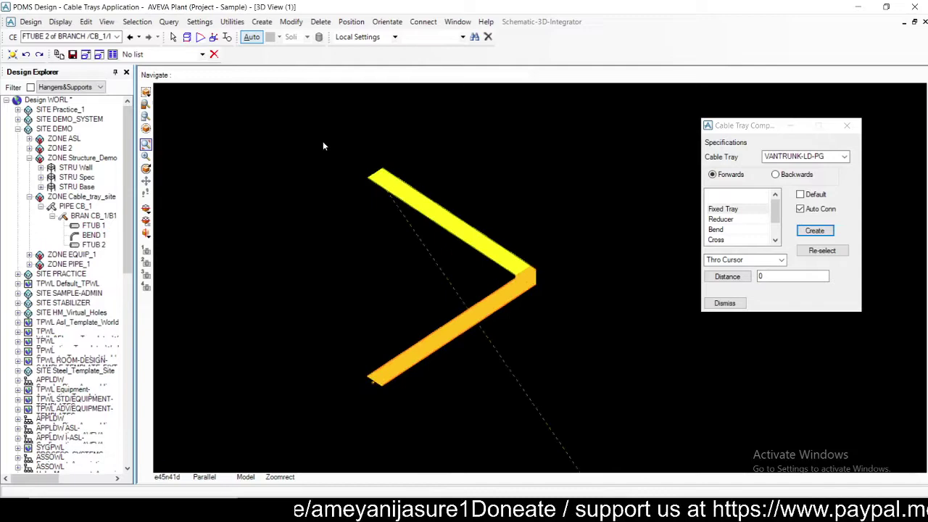
left_click_drag(329, 129, 428, 226)
Add a 300.00 equal pre-galvanized tee, TEE 1, after FTUB 2
left_click(729, 219)
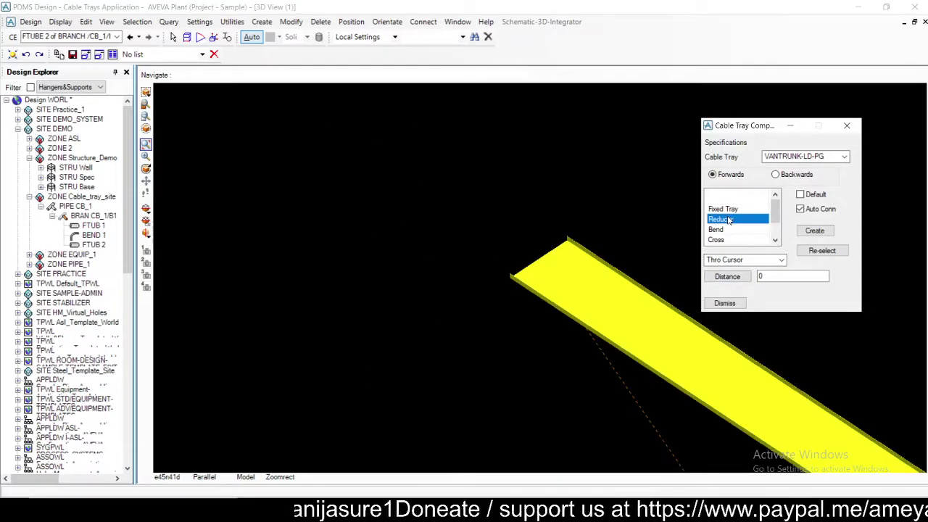
key("Down")
key("Down")
key("Down")
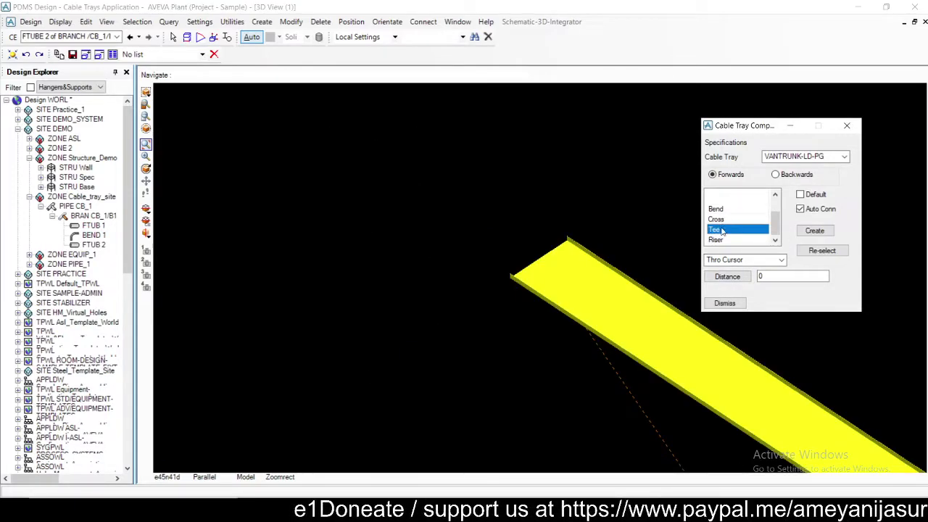
left_click(815, 230)
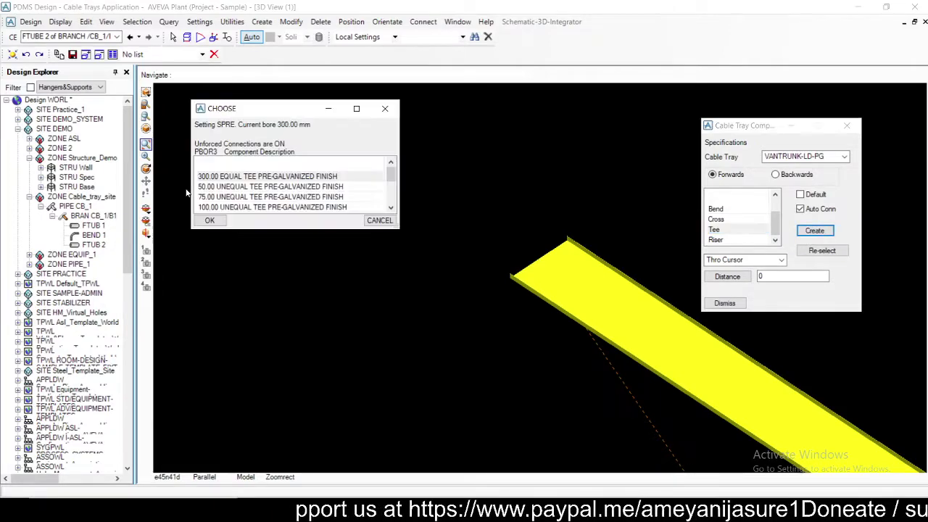
left_click(213, 178)
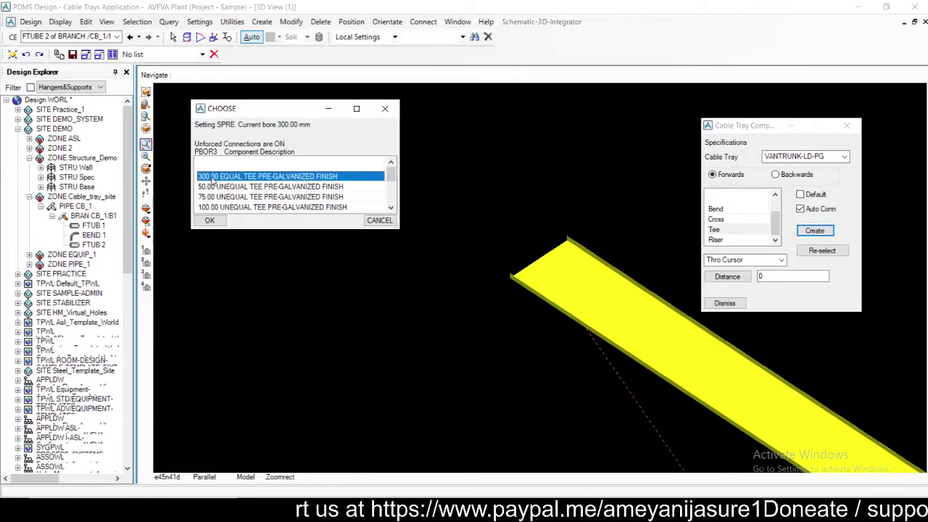
left_click(209, 220)
Scroll-zoom the 3D view in and out around the new tee
scroll(479, 284, "down", 5)
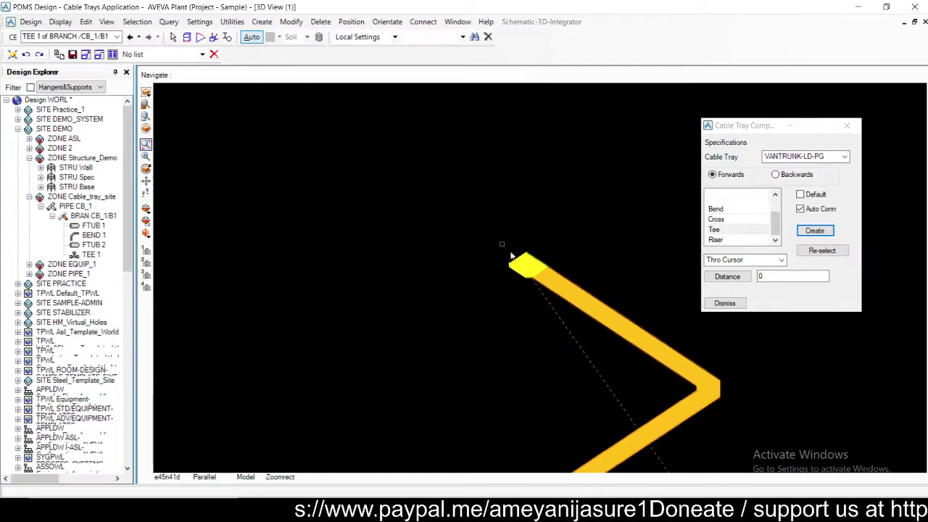
scroll(501, 244, "up", 8)
scroll(493, 220, "up", 5)
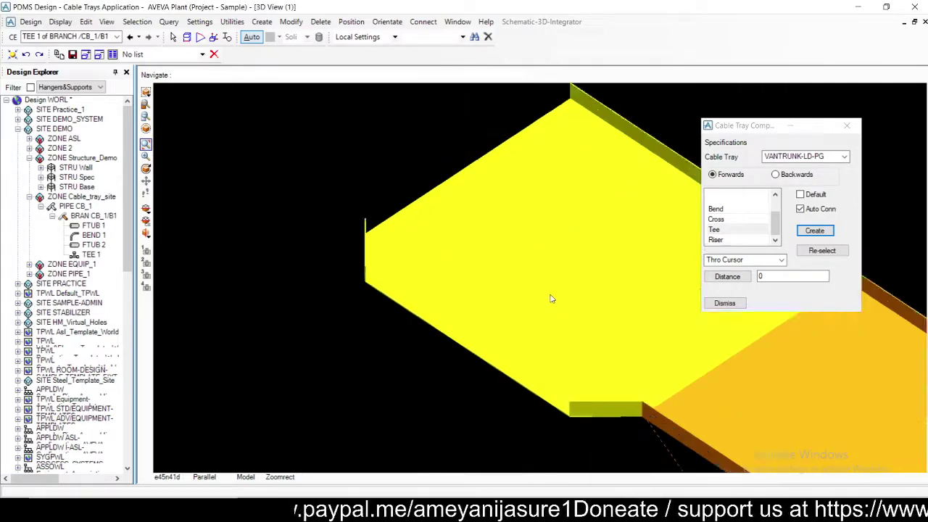
scroll(551, 297, "down", 6)
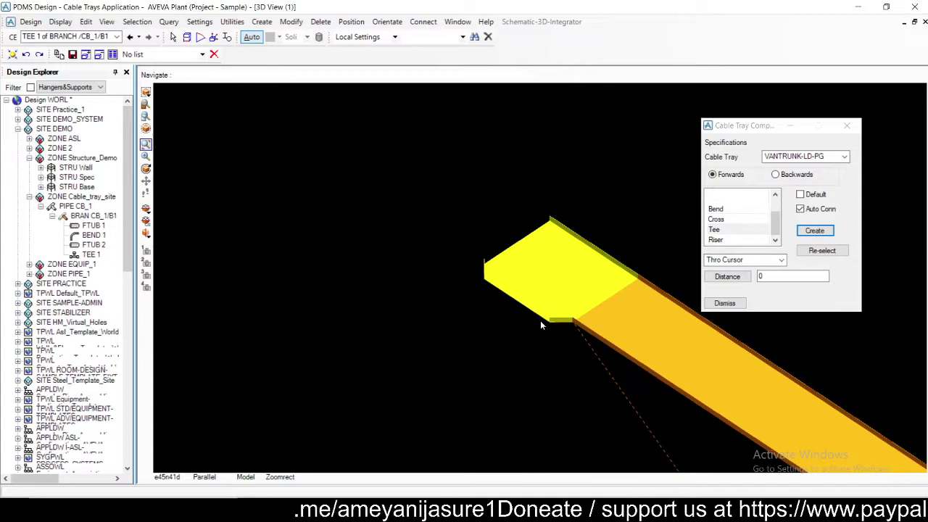
scroll(539, 326, "down", 2)
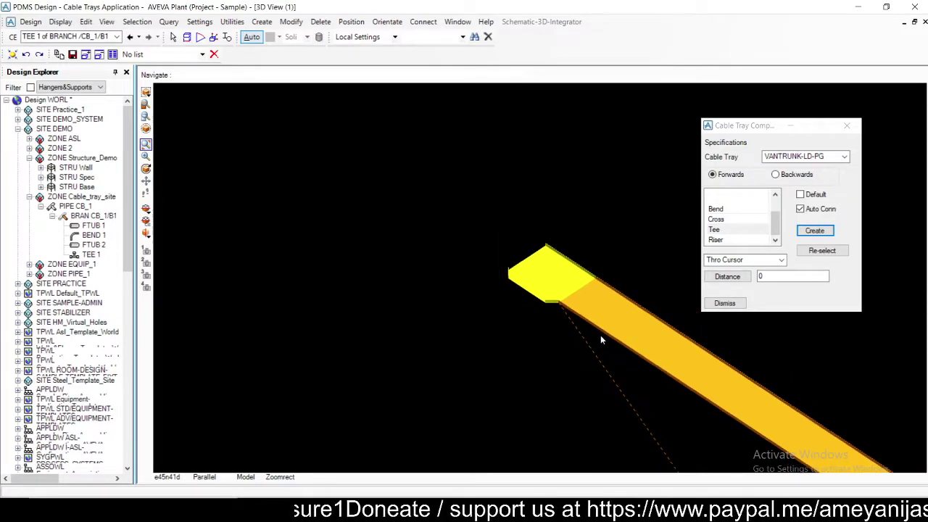
scroll(602, 335, "up", 2)
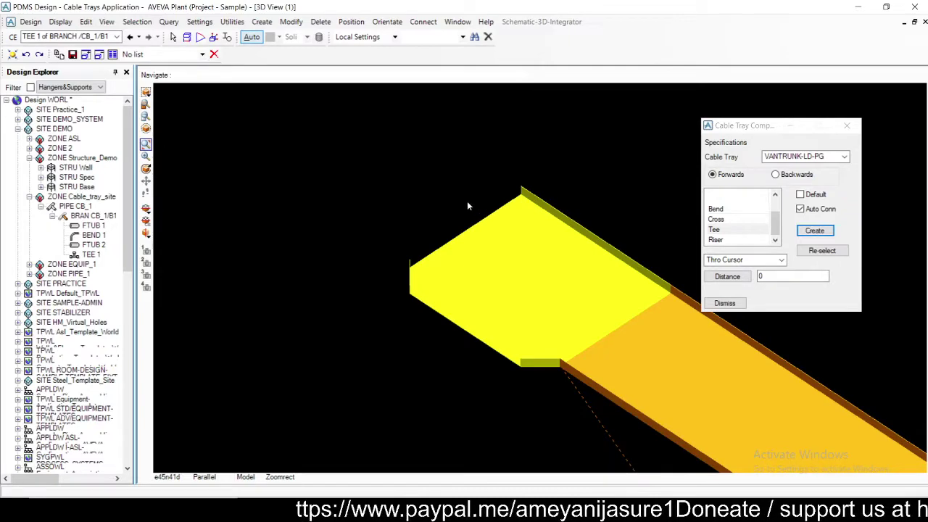
Select TEE 1 and change its exit direction, orbiting the view to check
left_click(555, 240)
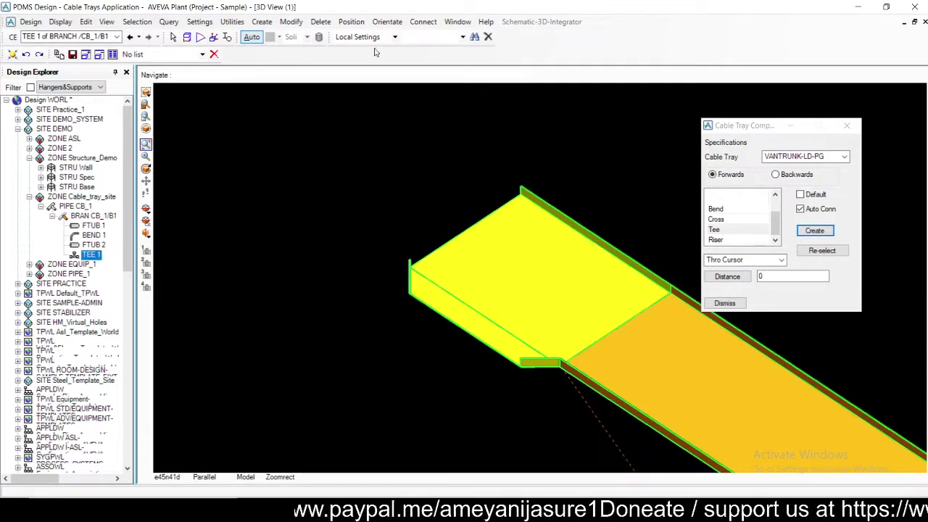
left_click(379, 25)
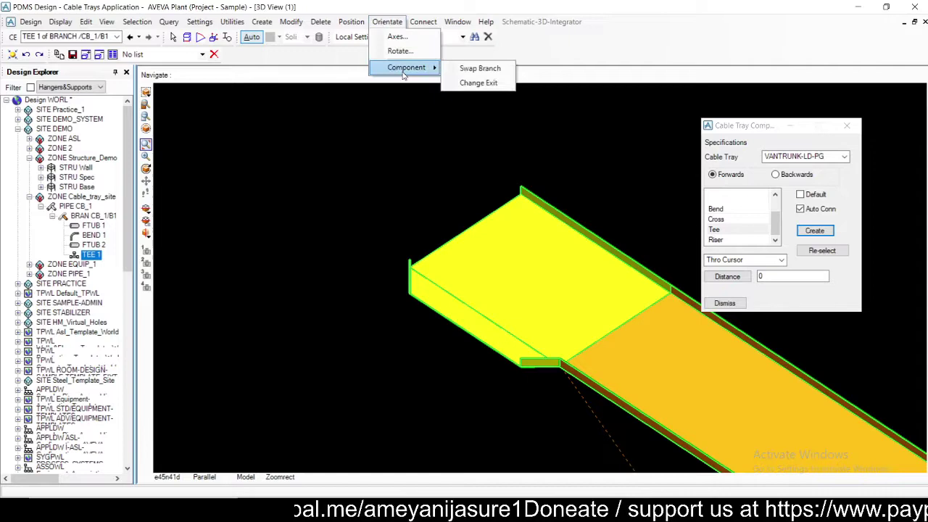
left_click(468, 86)
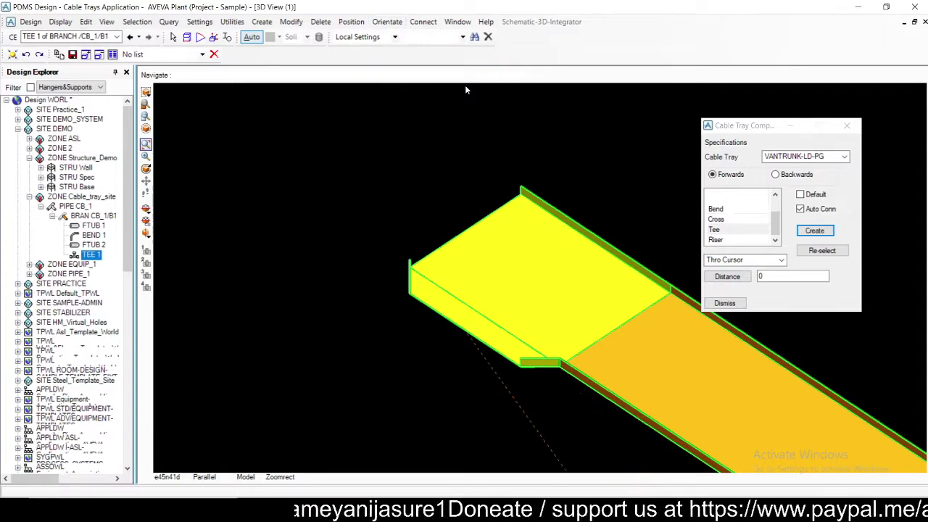
scroll(432, 258, "down", 5)
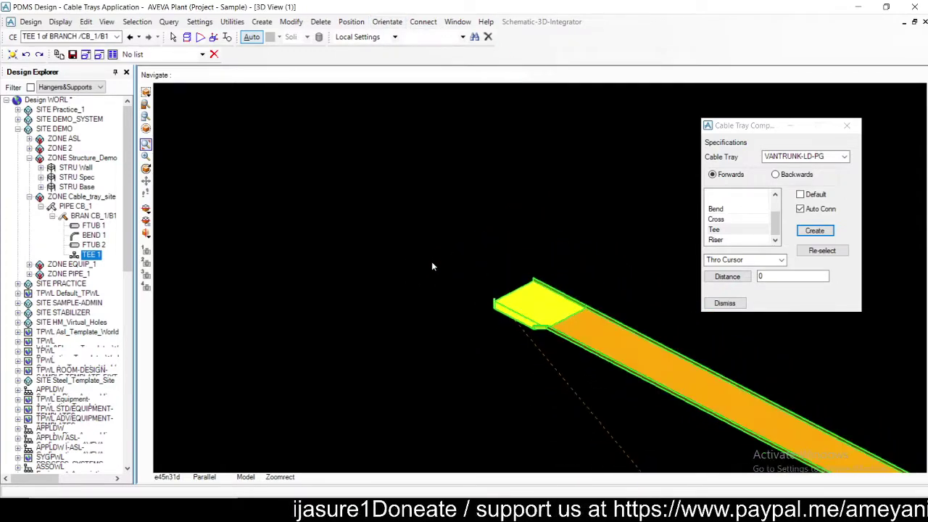
middle_click_drag(432, 266, 437, 319)
scroll(478, 383, "up", 3)
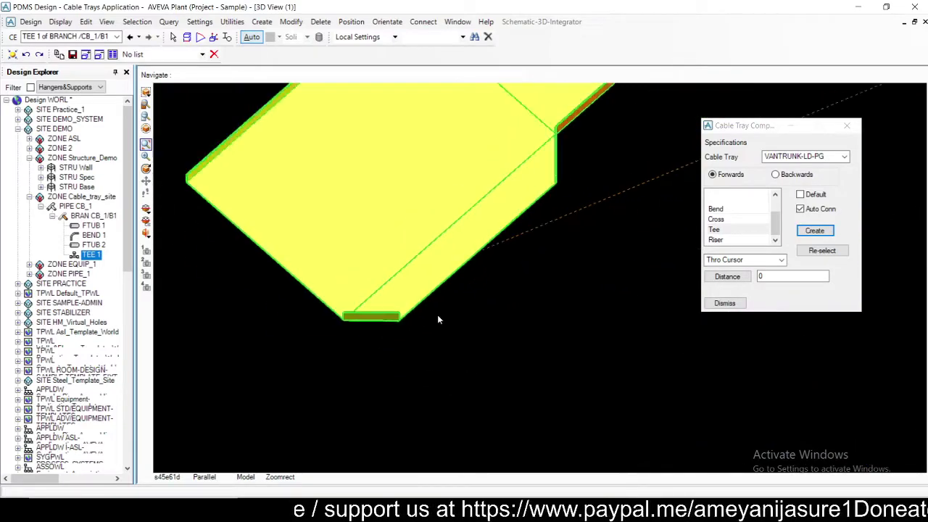
scroll(437, 318, "down", 2)
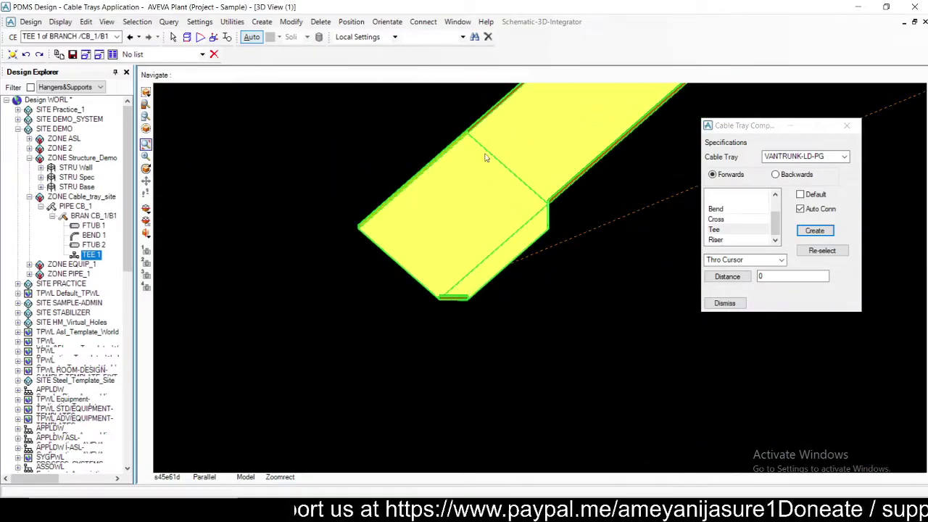
Change the tee's exit direction twice more, turning the view to inspect it
left_click(384, 21)
mouse_move(416, 67)
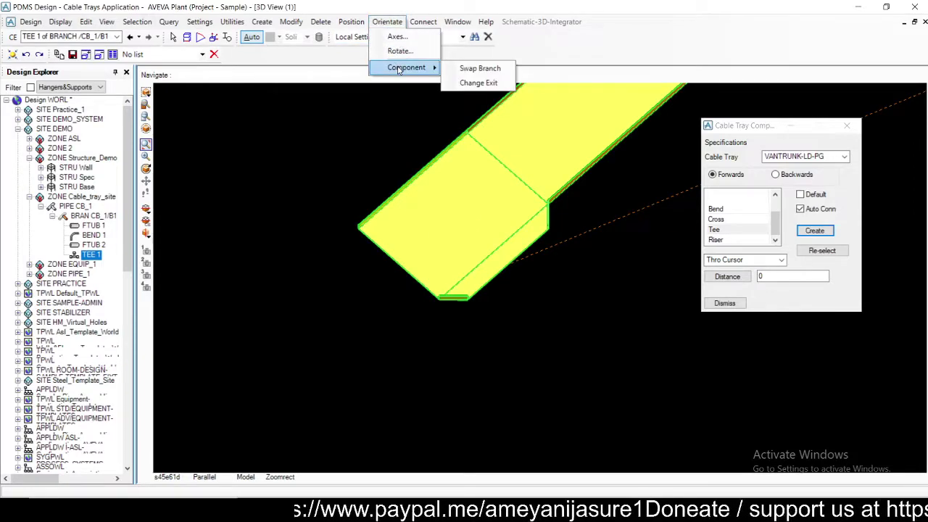
left_click(450, 83)
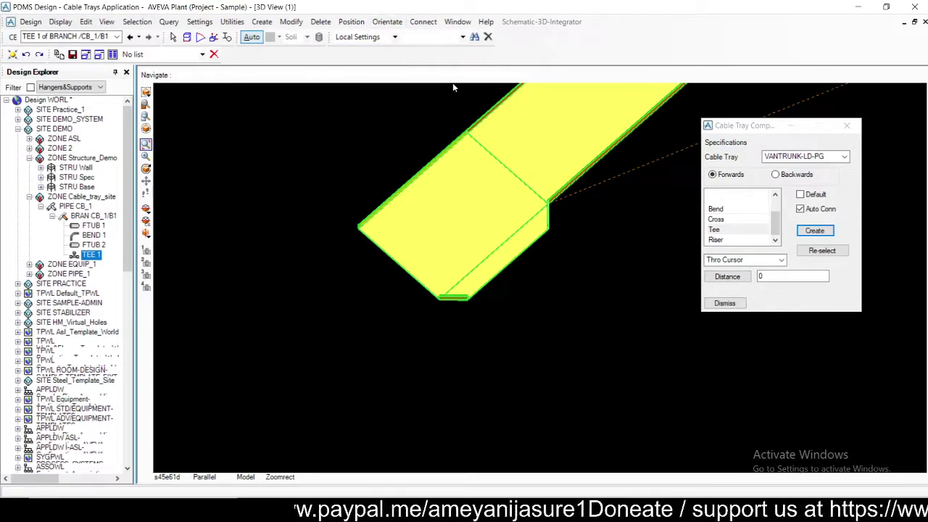
left_click(541, 211)
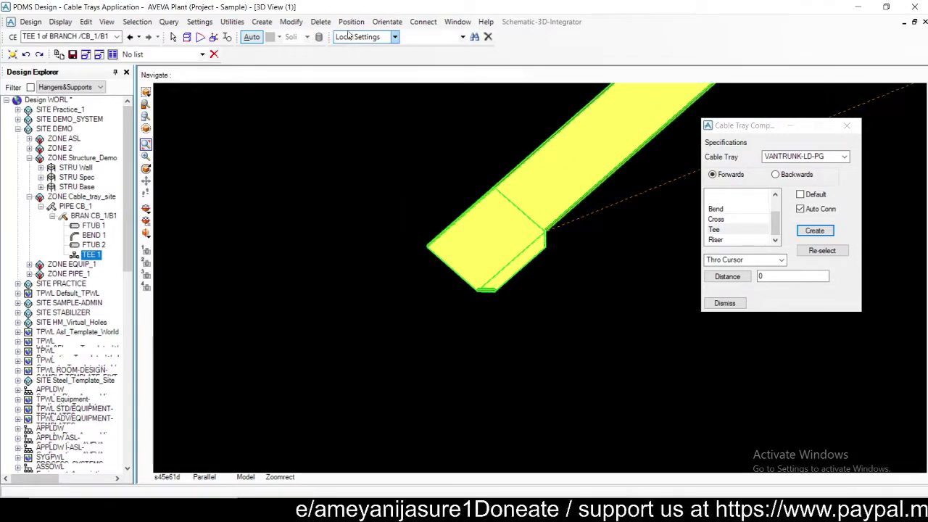
left_click(387, 22)
mouse_move(409, 67)
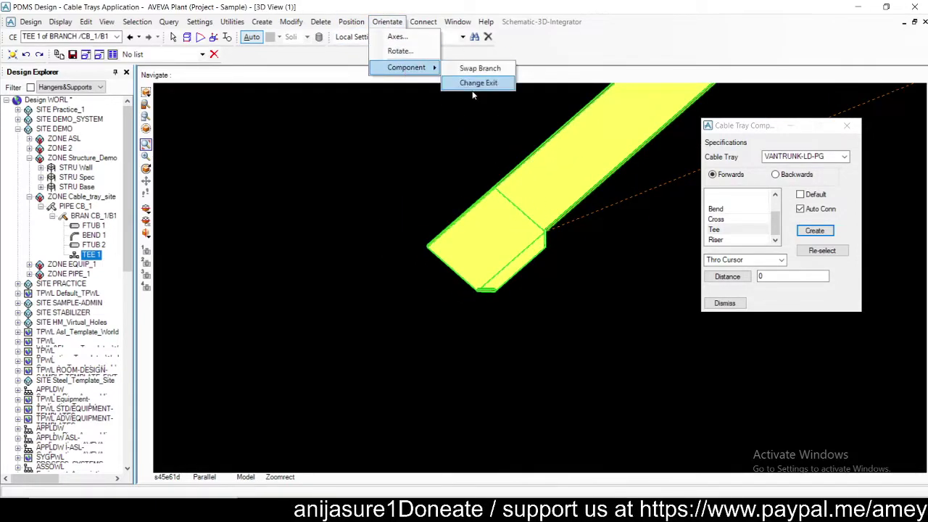
left_click(472, 85)
left_click(478, 250)
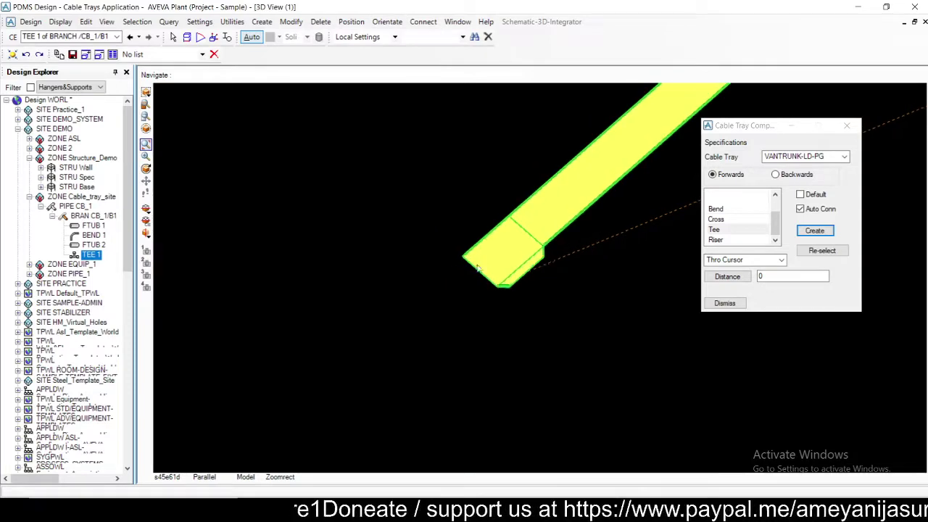
key("Down")
key("Down")
key("Down")
key("Down")
key("Down")
key("Down")
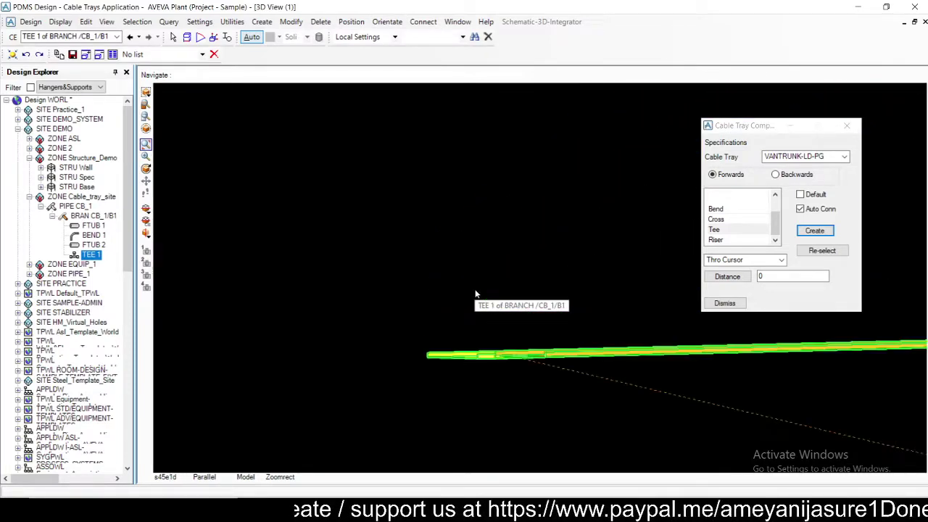
key("Down")
key("Down")
key("Down")
key("Down")
key("Down")
key("Down")
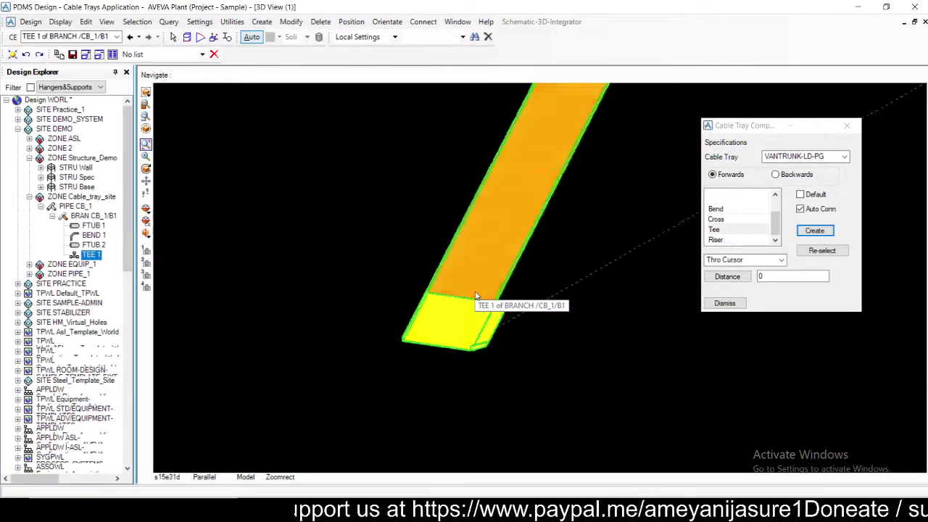
key("Down")
key("Down")
scroll(544, 332, "up", 2)
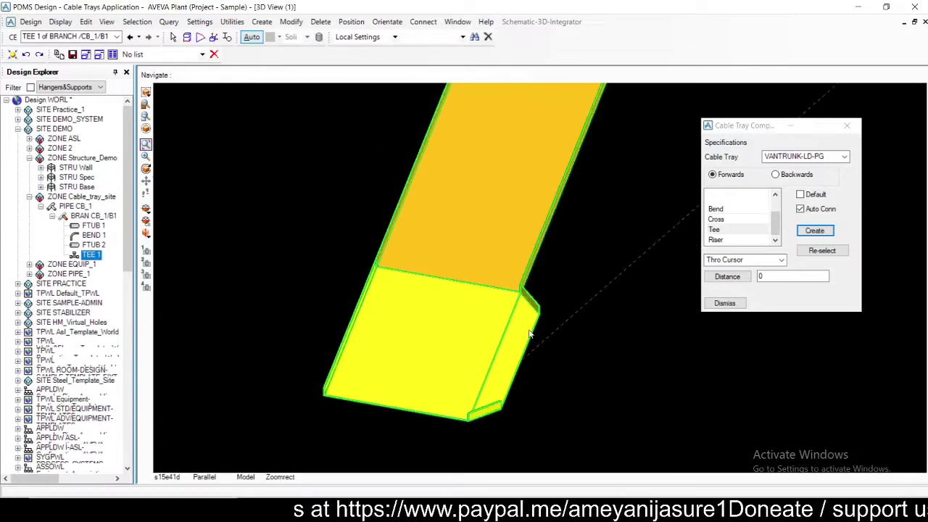
scroll(530, 334, "down", 2)
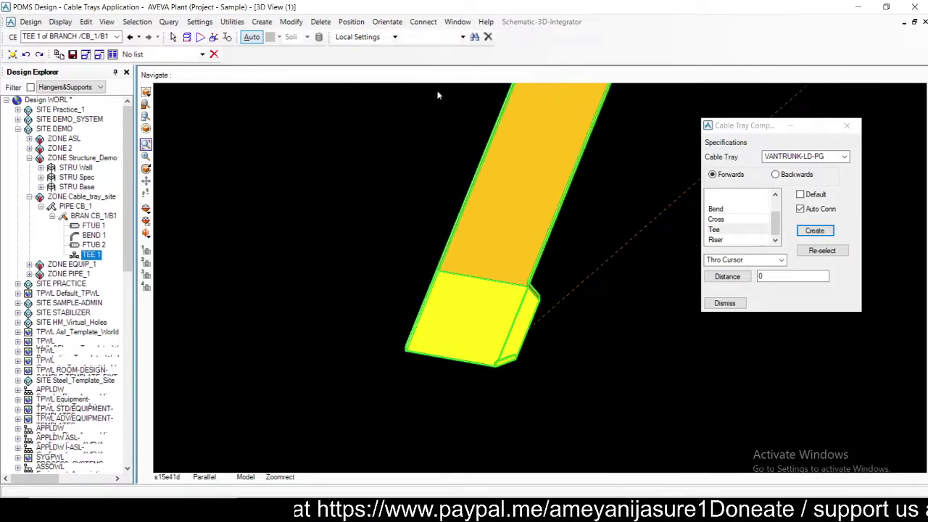
Swap the tee's branch to the opposite side and rotate the view to check
left_click(384, 24)
mouse_move(417, 68)
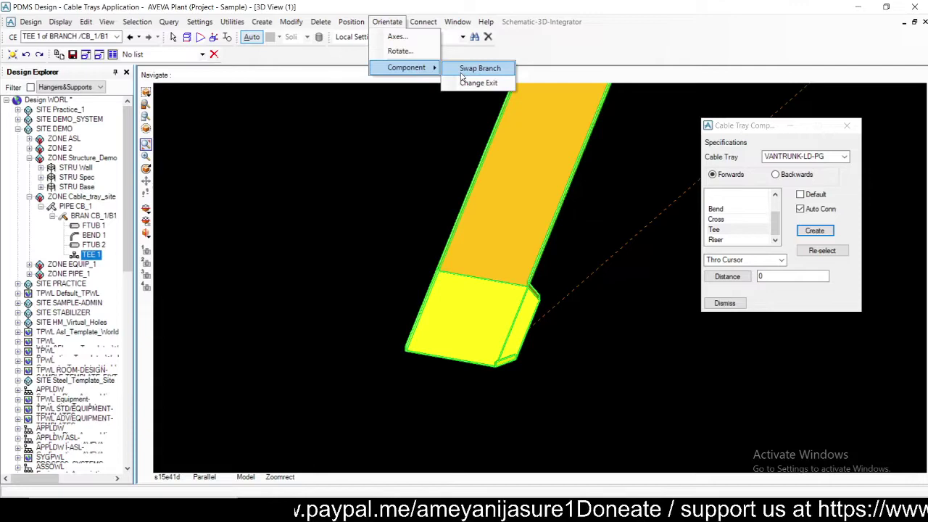
left_click(478, 68)
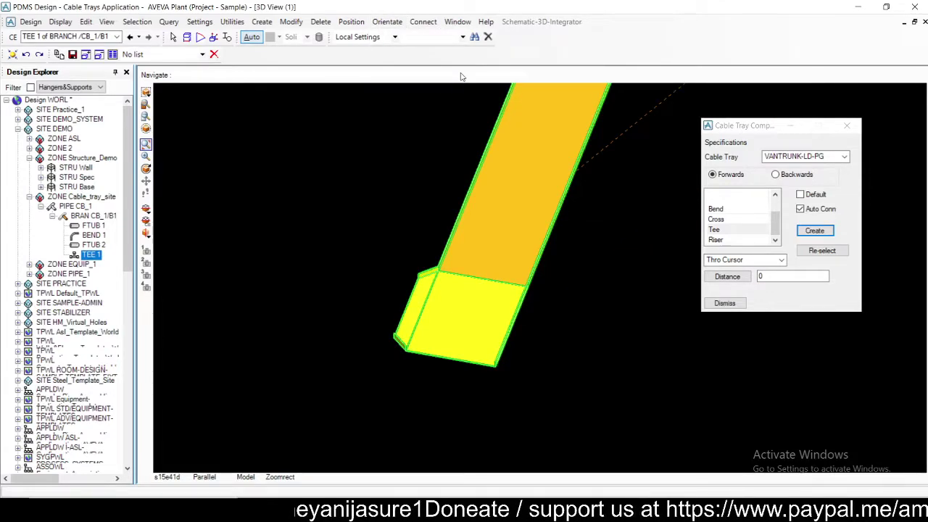
key("Left")
key("Left")
key("Left")
key("Left")
key("Left")
key("Down")
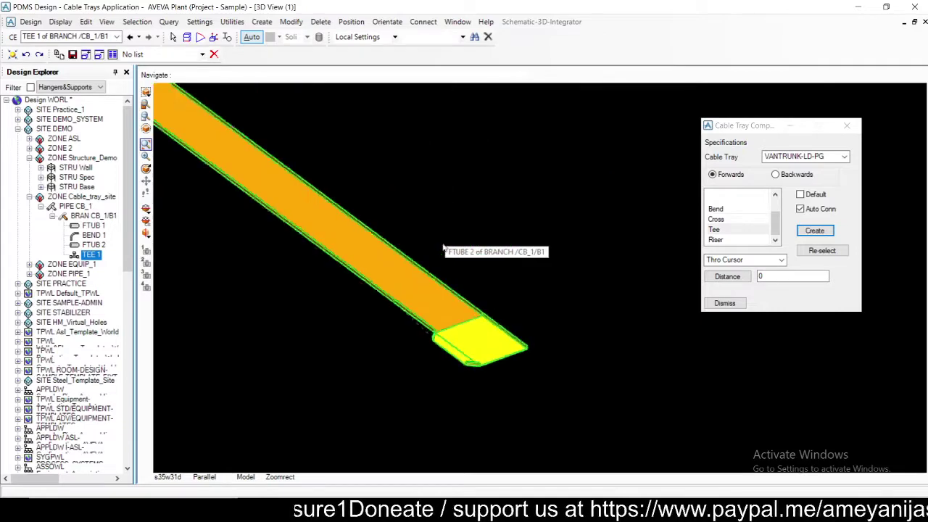
key("Left")
key("Left")
key("Left")
key("Left")
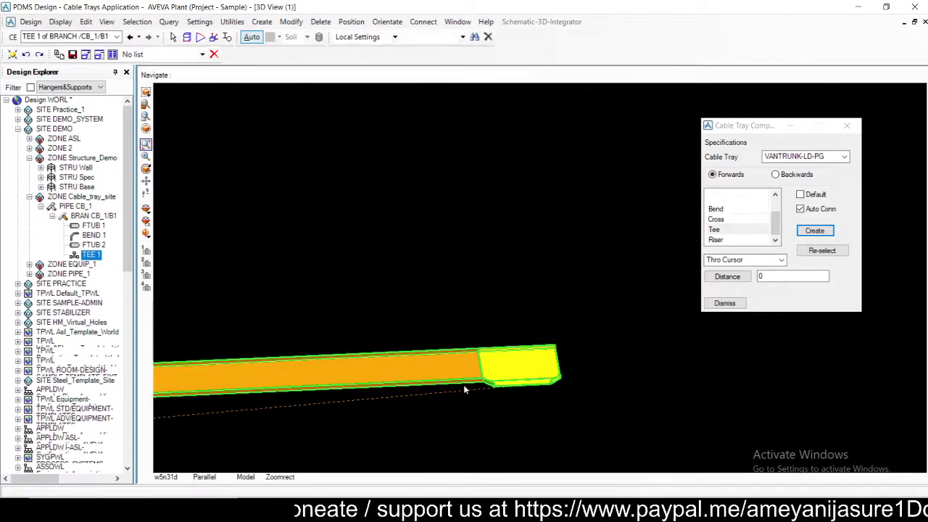
left_click(388, 21)
Change TEE 1's exit direction once more
mouse_move(407, 66)
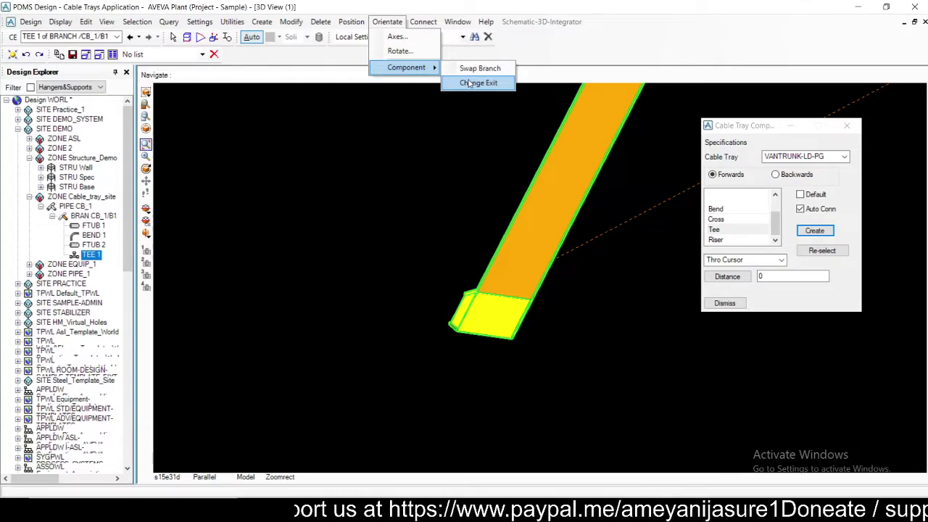
left_click(470, 84)
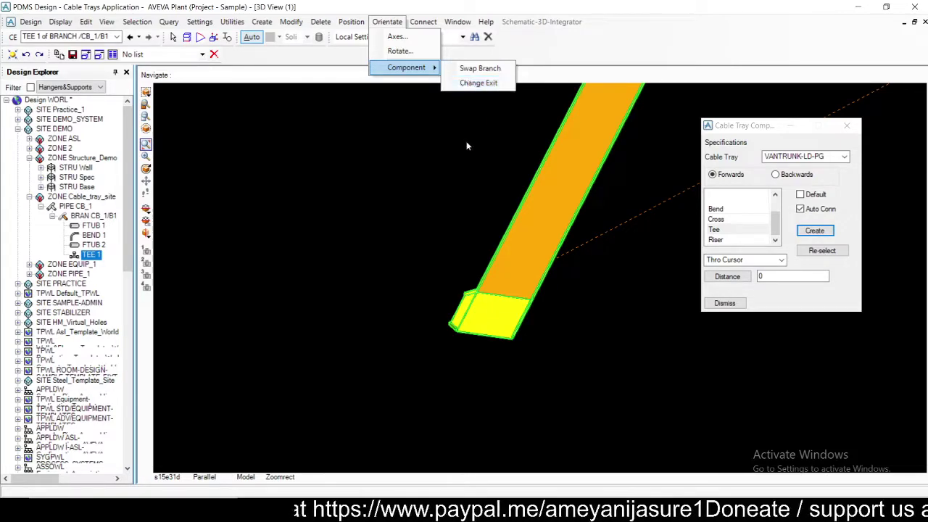
Add FL fixed cable tray FTUB 3 after TEE 1 and dismiss the component builder
left_click(725, 210)
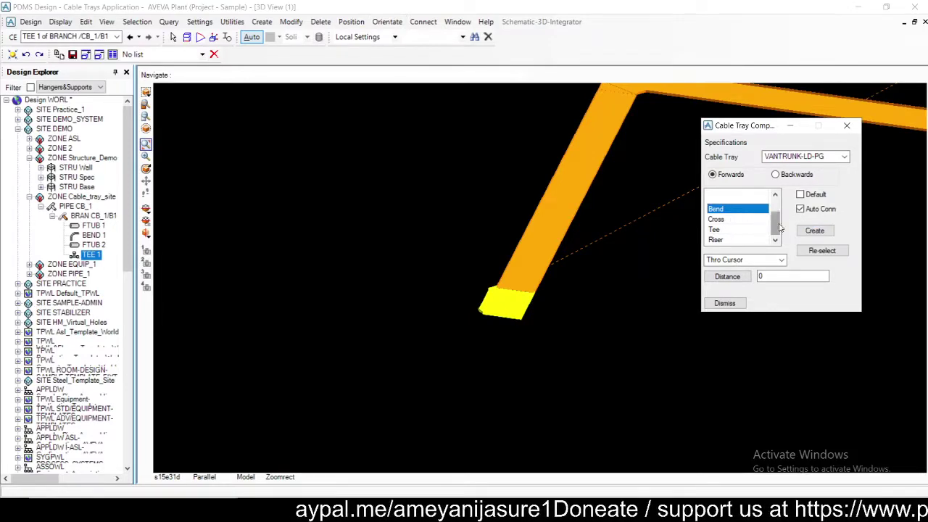
scroll(735, 221, "up", 2)
left_click(722, 209)
left_click(814, 231)
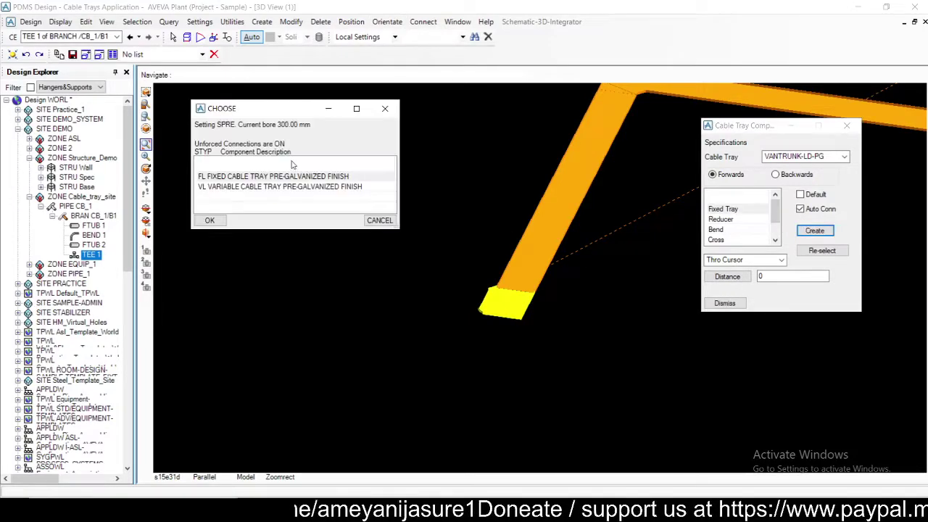
left_click(233, 176)
left_click(209, 221)
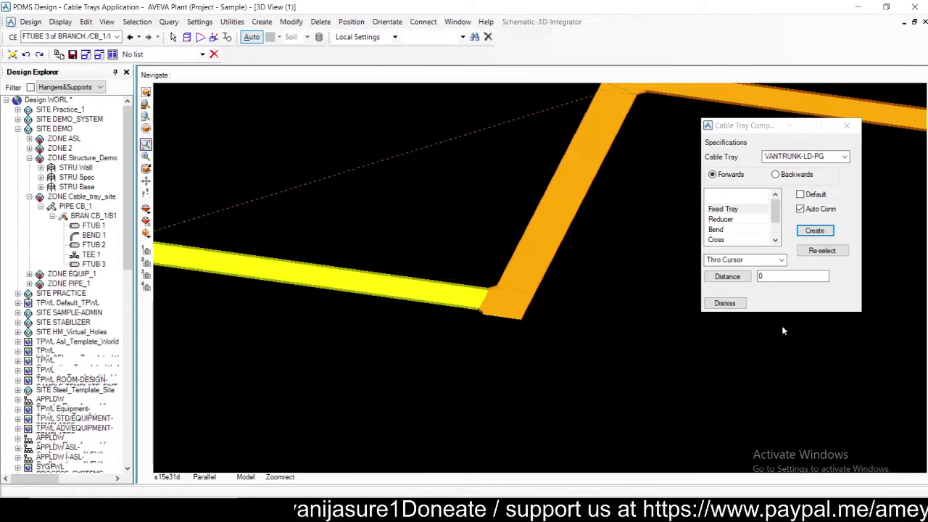
left_click(725, 303)
scroll(635, 358, "down", 3)
key("Left")
key("Left")
key("Left")
key("Left")
key("Left")
key("Left")
key("Left")
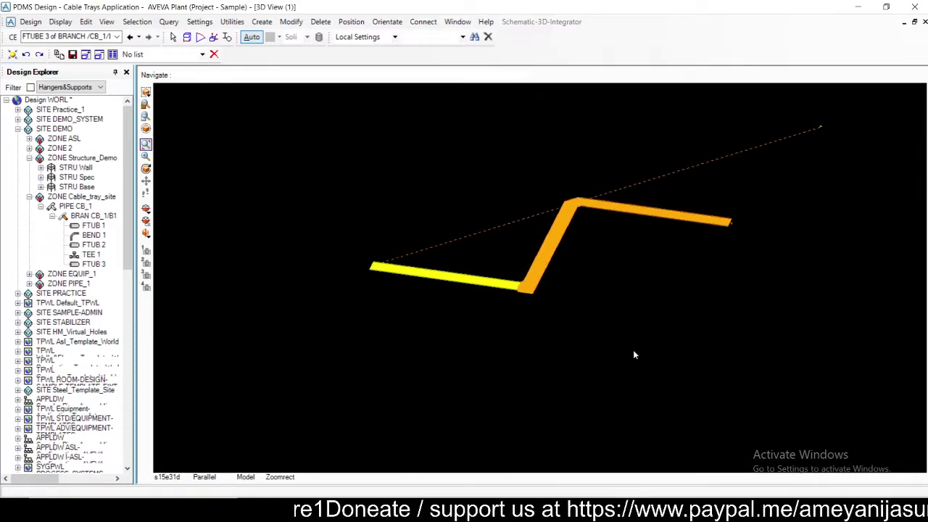
left_click_drag(357, 168, 556, 425)
left_click_drag(423, 170, 475, 264)
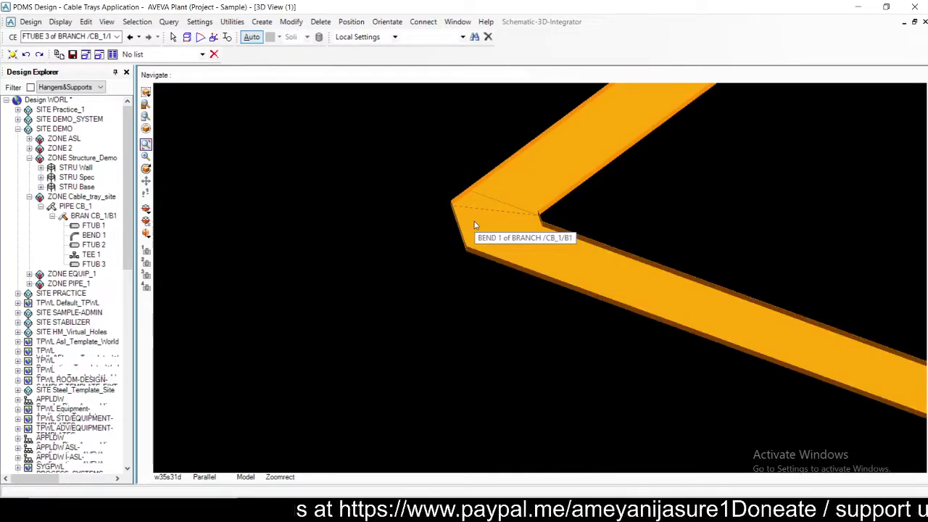
scroll(474, 221, "down", 2)
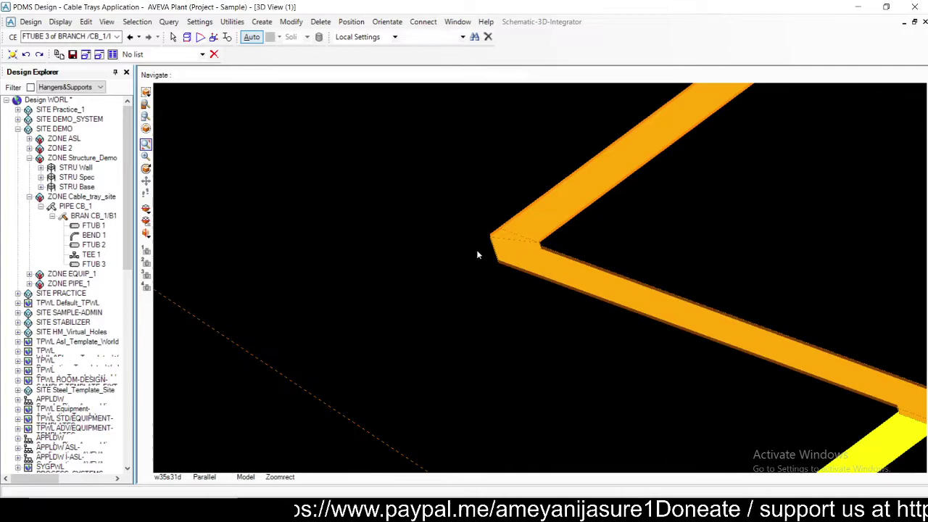
scroll(477, 253, "down", 3)
scroll(717, 355, "up", 4)
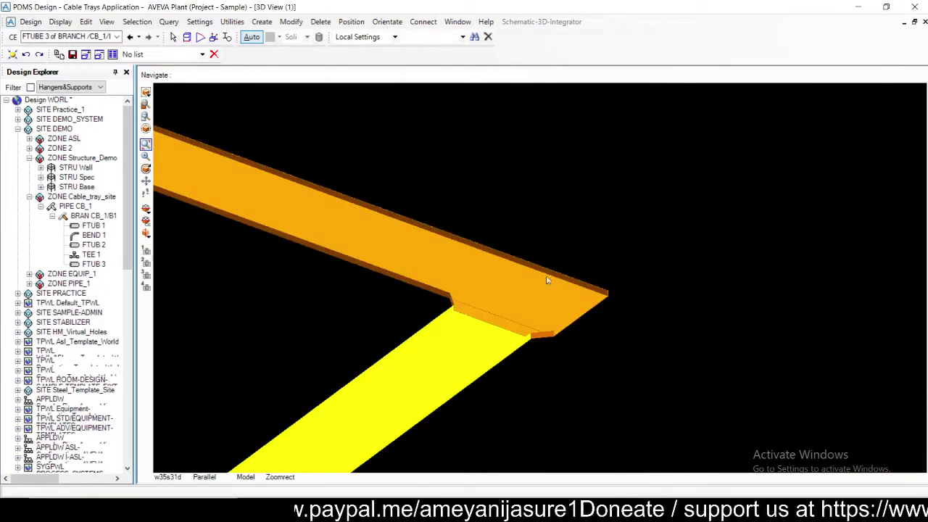
scroll(497, 316, "down", 1)
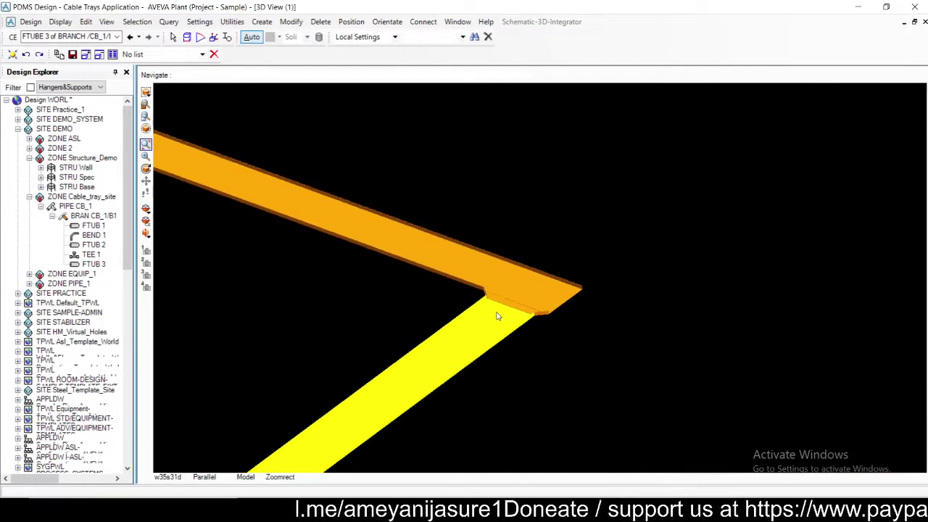
scroll(580, 321, "up", 2)
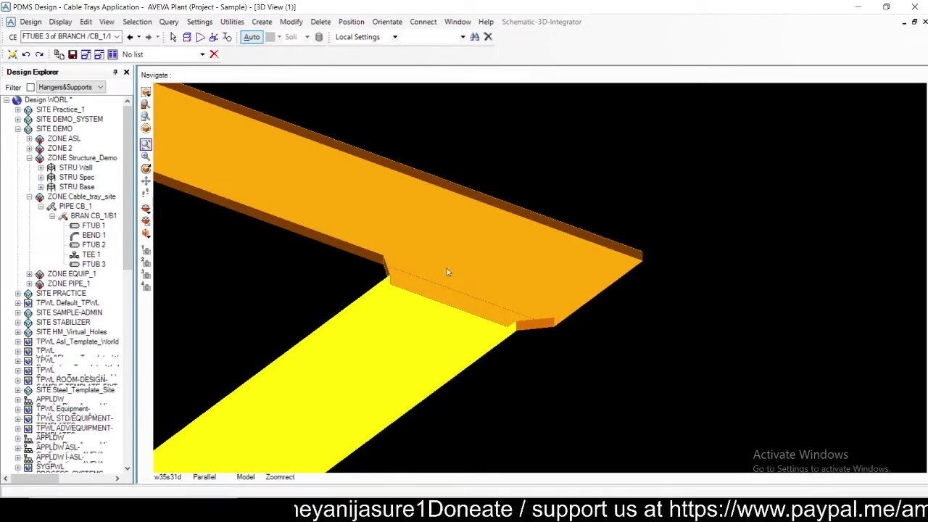
scroll(467, 319, "down", 6)
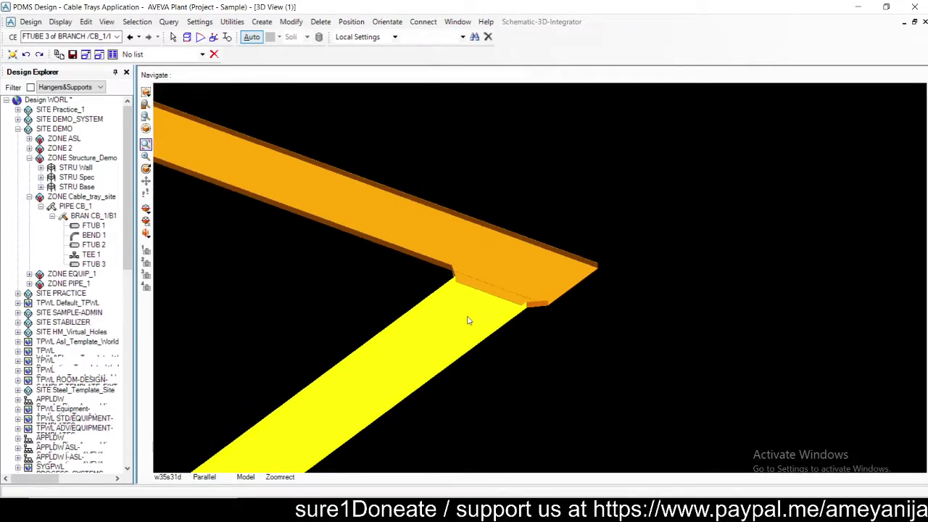
scroll(406, 255, "down", 1)
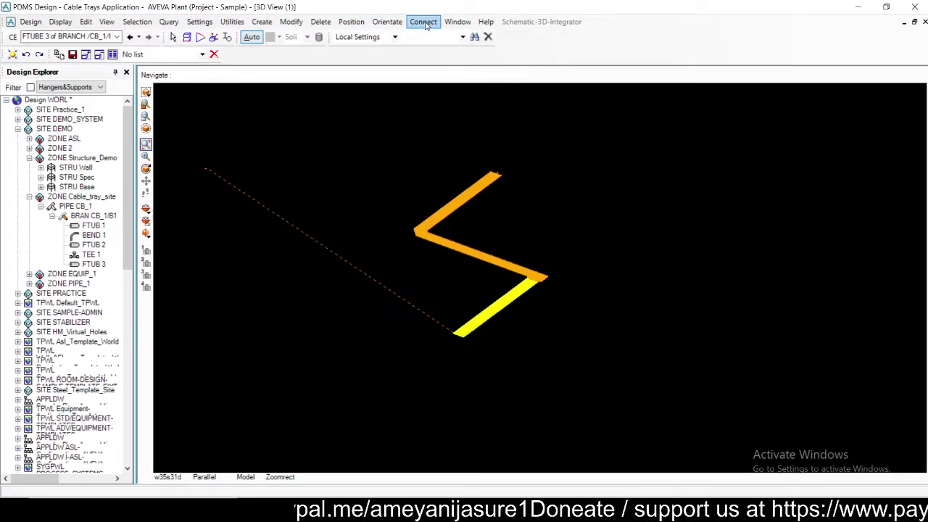
Select FTUB 3 and connect the tail of branch CB_1/B1 to Last Member
left_click(360, 272)
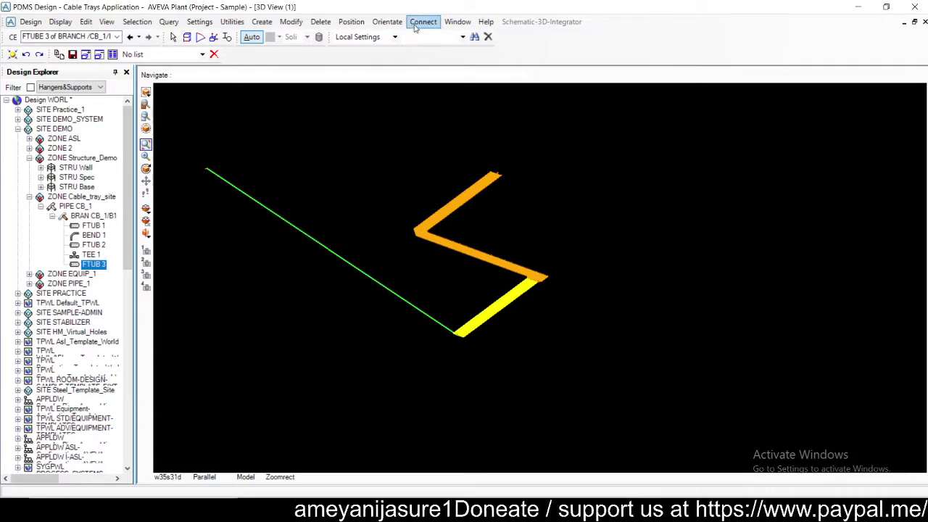
left_click(422, 22)
mouse_move(434, 56)
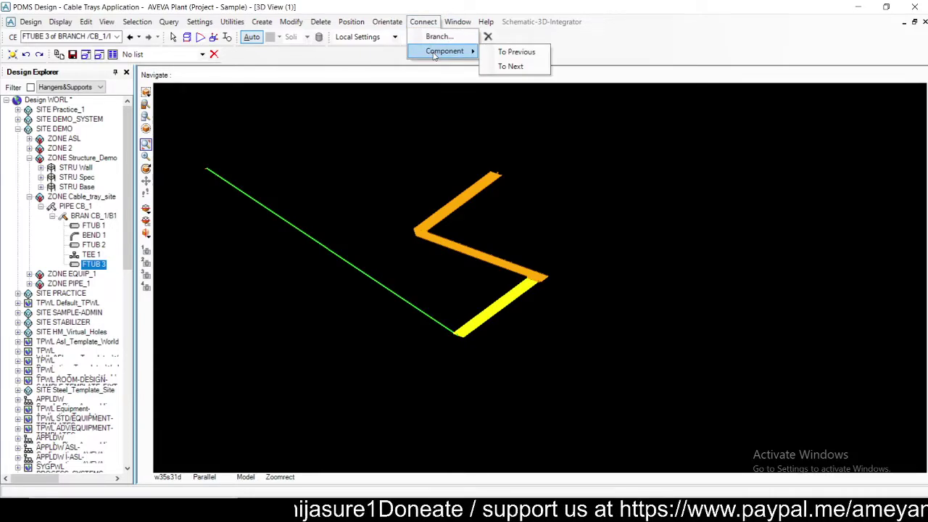
left_click(438, 37)
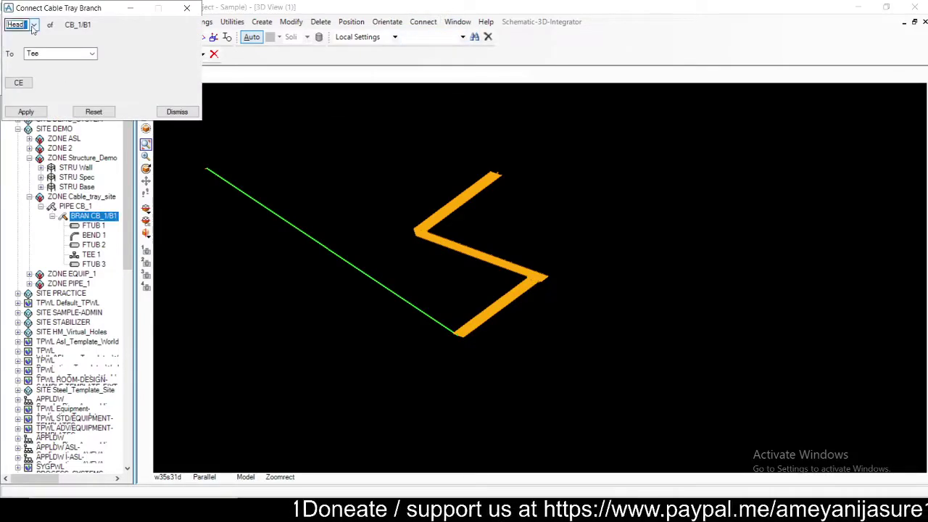
left_click(32, 25)
left_click(22, 42)
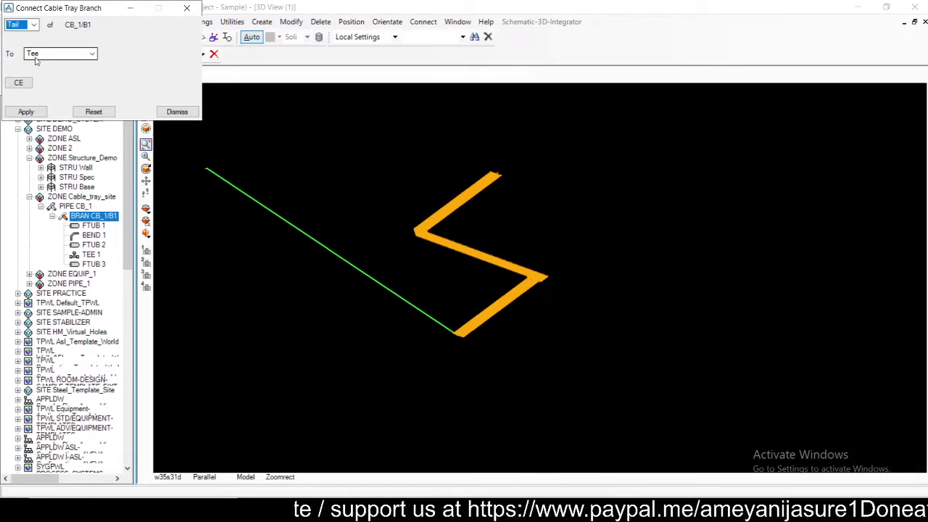
left_click_drag(55, 13, 685, 113)
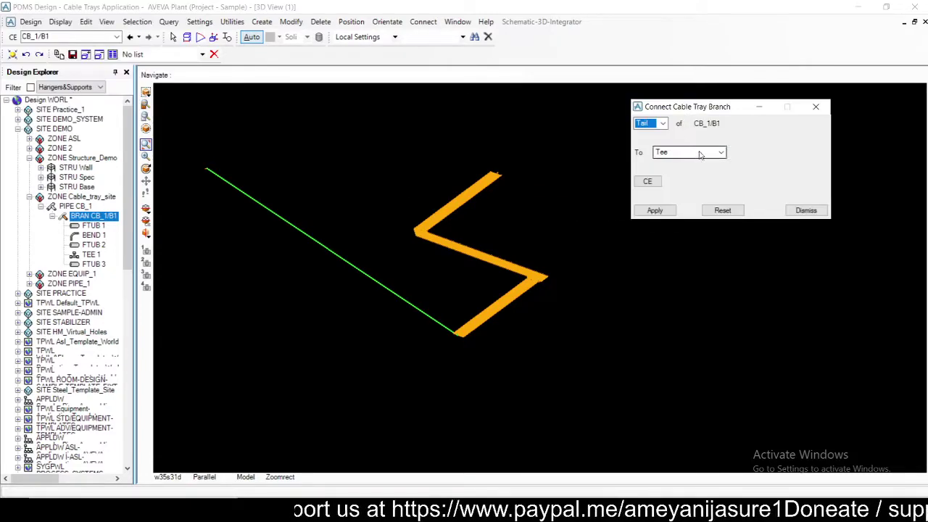
left_click(700, 154)
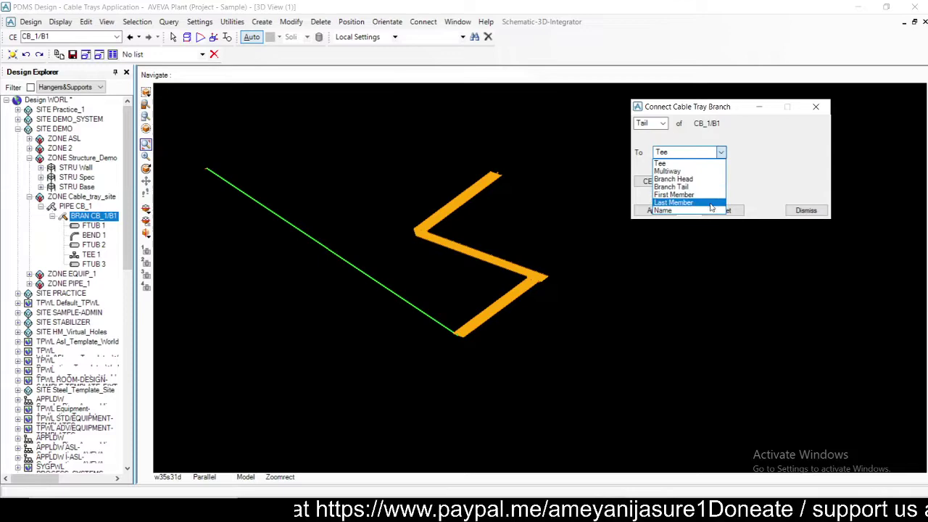
left_click(710, 203)
left_click(654, 210)
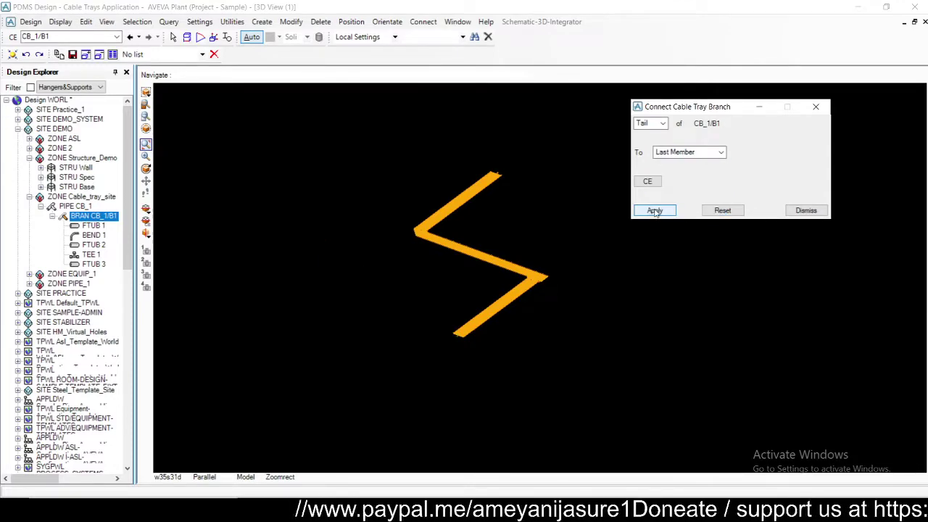
left_click(806, 211)
scroll(537, 375, "up", 2)
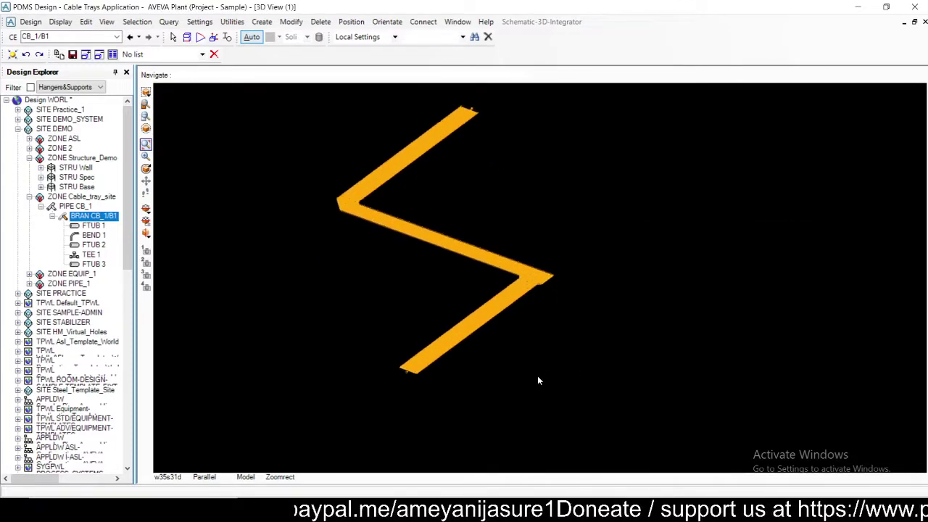
key("Up")
key("Up")
key("Up")
key("Up")
key("Up")
key("Up")
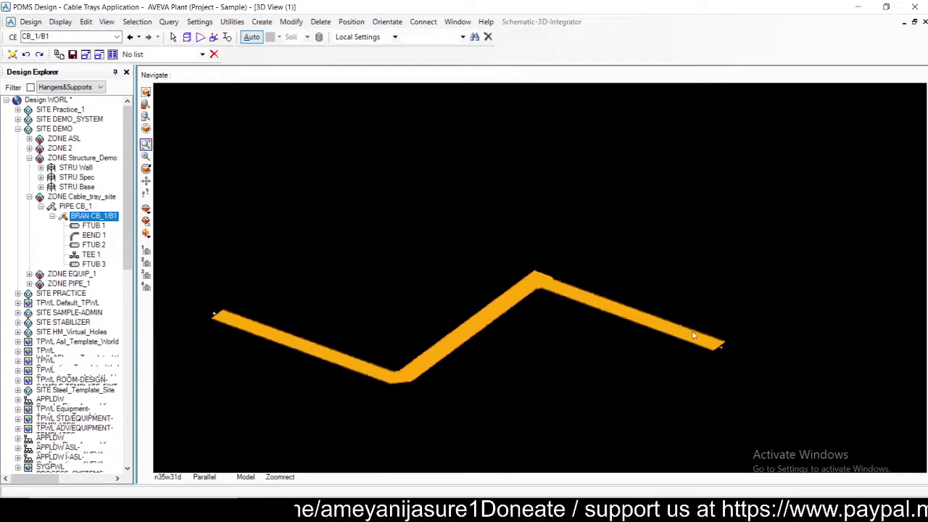
scroll(764, 348, "up", 5)
scroll(564, 373, "up", 2)
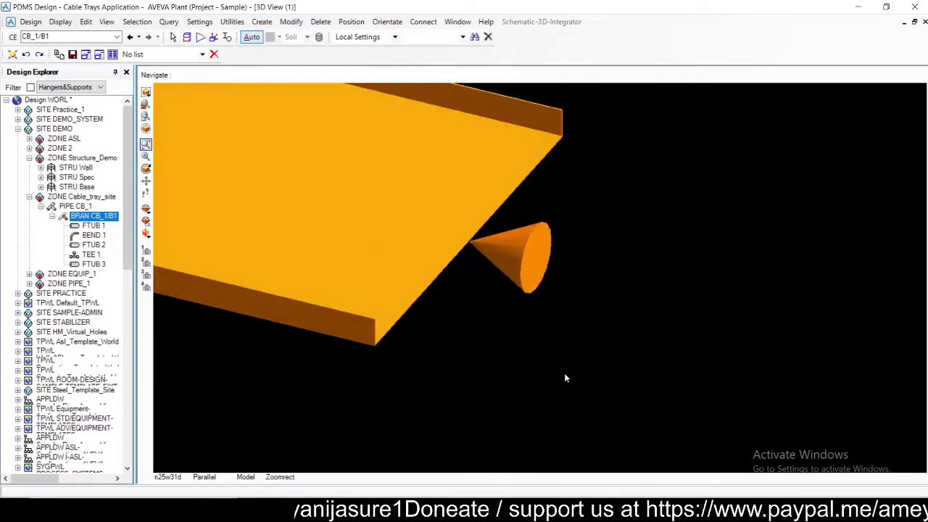
scroll(520, 325, "down", 6)
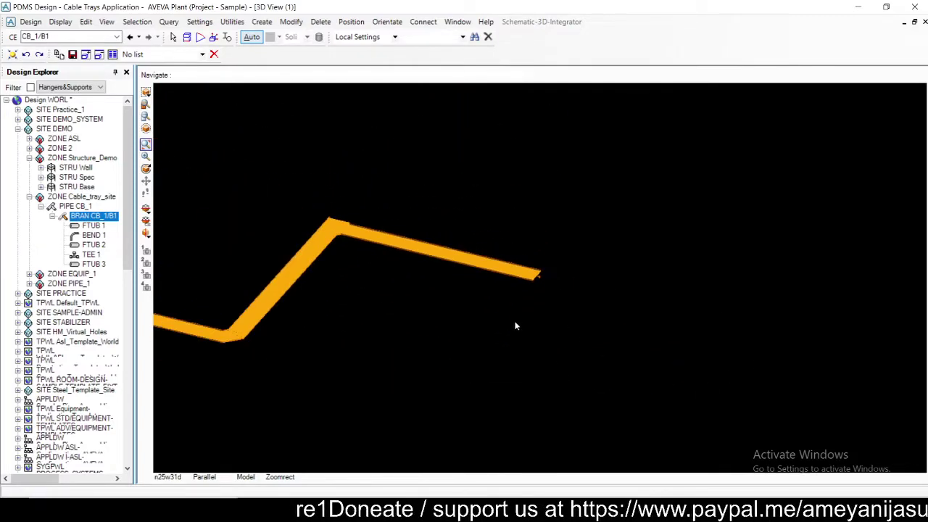
left_click_drag(234, 197, 526, 331)
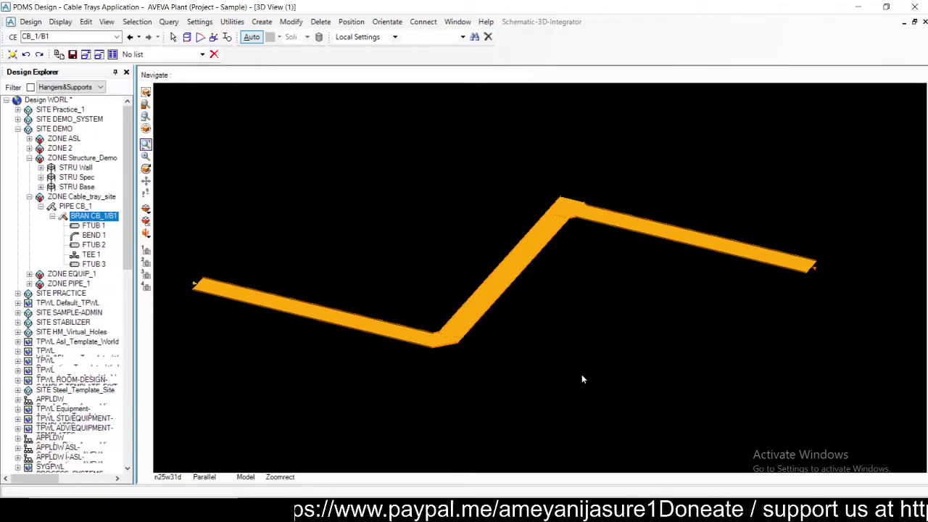
Bring up Orientate > Component to reveal the Swap Branch and Change Exit options
left_click(387, 21)
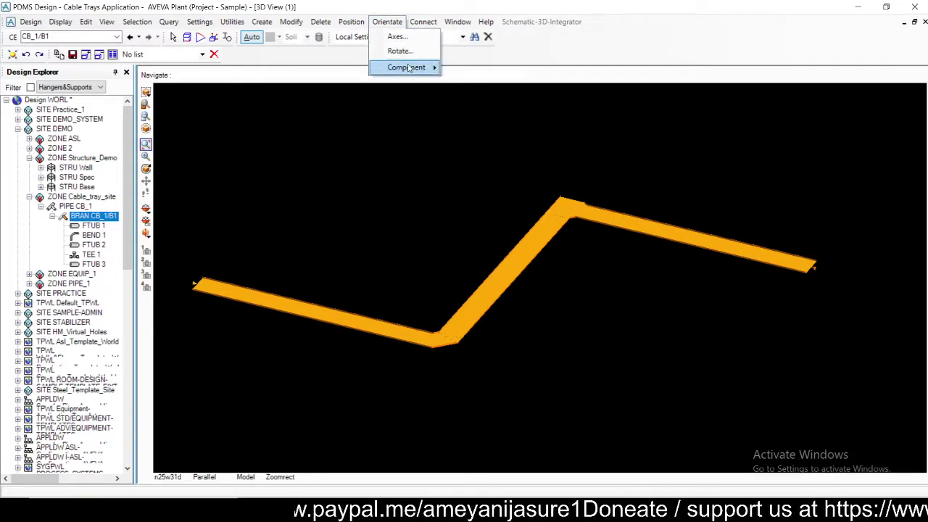
mouse_move(409, 67)
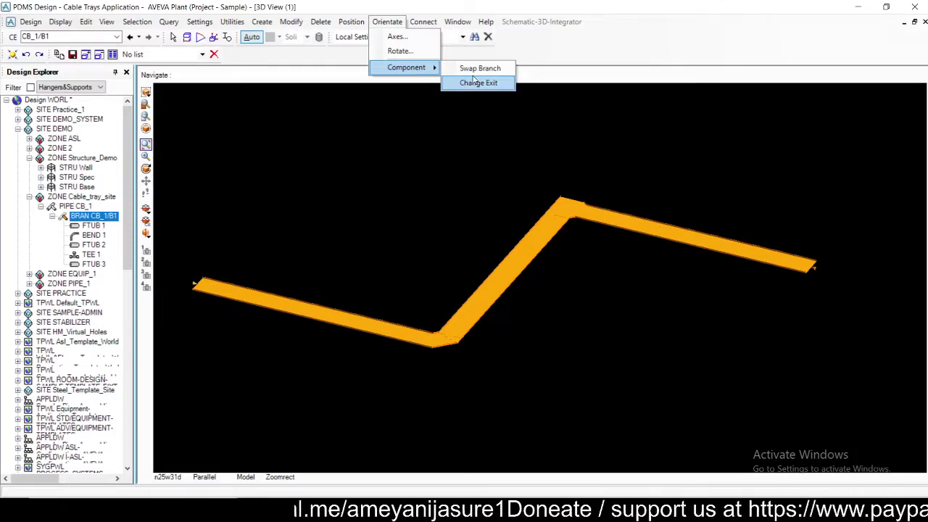